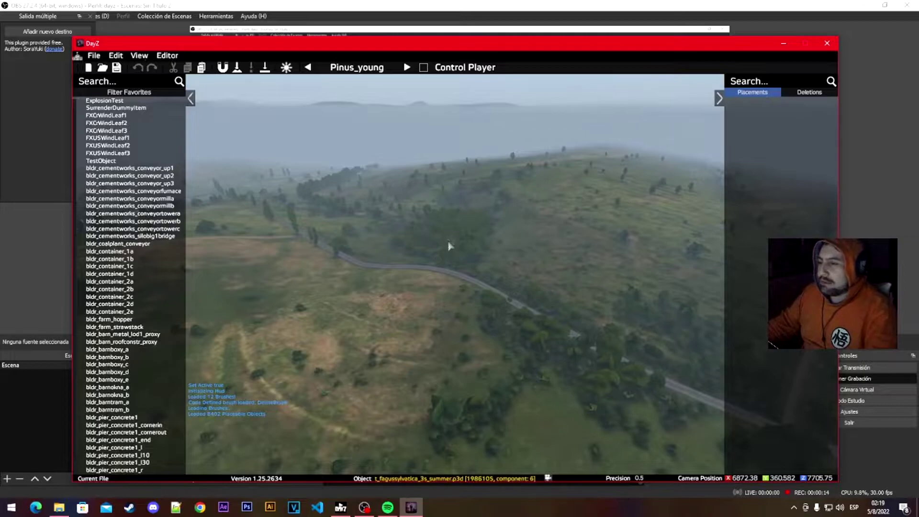
{"action": "key", "text": "s"}
{"action": "key", "text": "q"}
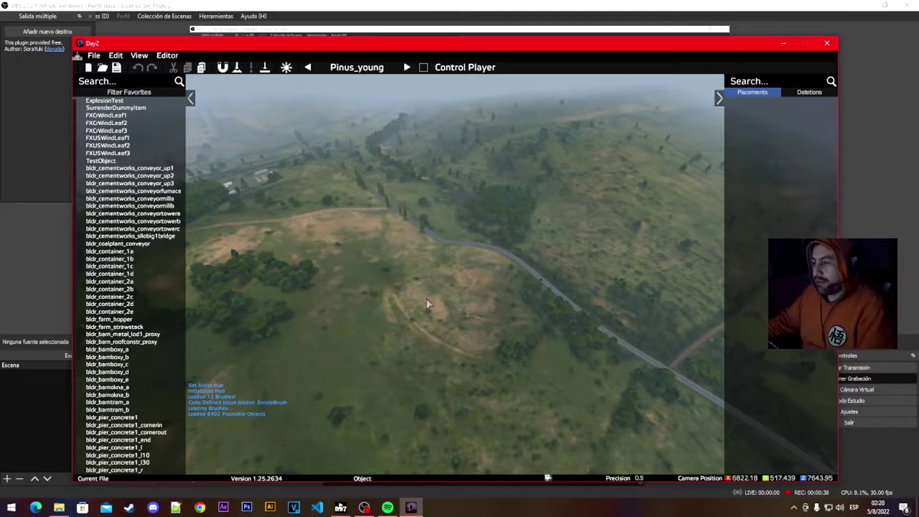
{"action": "right_click_drag", "start_coordinate": [446, 300], "coordinate": [486, 304]}
{"action": "key", "text": "w"}
- Locate the airfield northwest of Gliniska on the map and move the camera there
{"action": "key", "text": "m"}
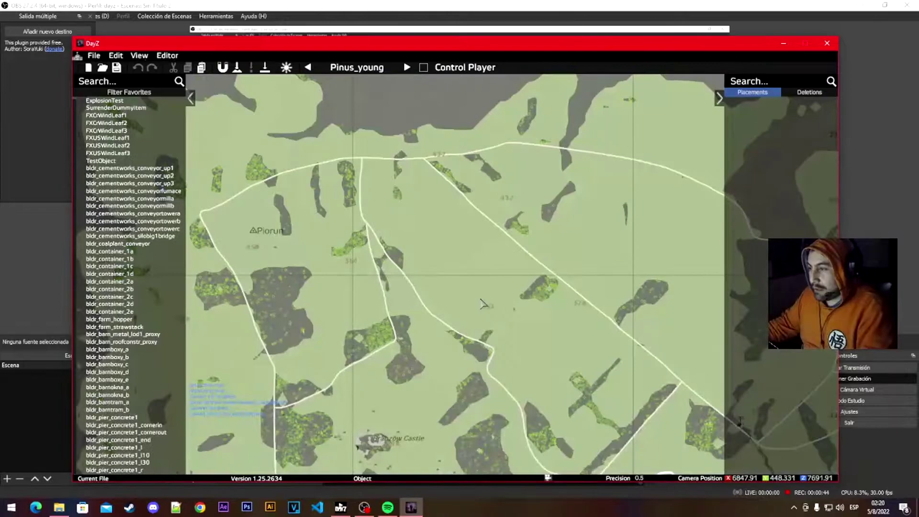
{"action": "scroll", "coordinate": [481, 301], "scroll_direction": "up", "scroll_amount": 4}
{"action": "scroll", "coordinate": [481, 300], "scroll_direction": "down", "scroll_amount": 6}
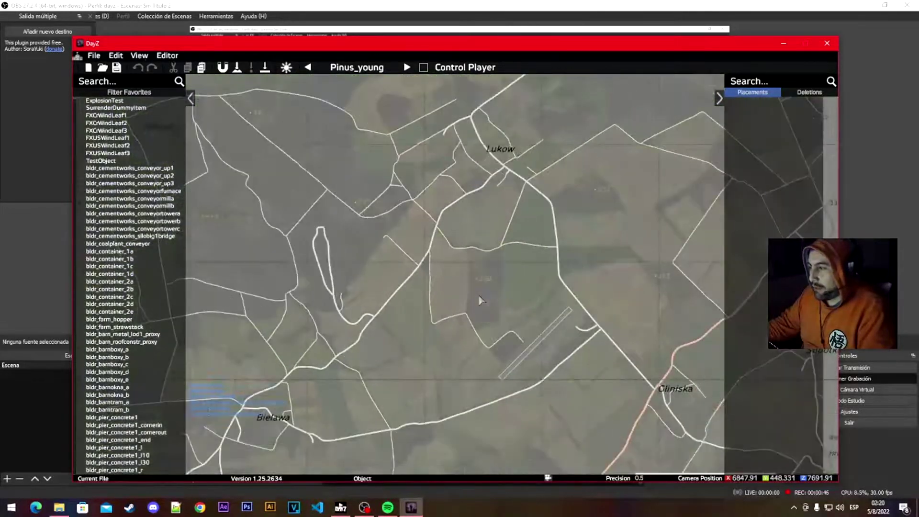
{"action": "scroll", "coordinate": [480, 301], "scroll_direction": "down", "scroll_amount": 2}
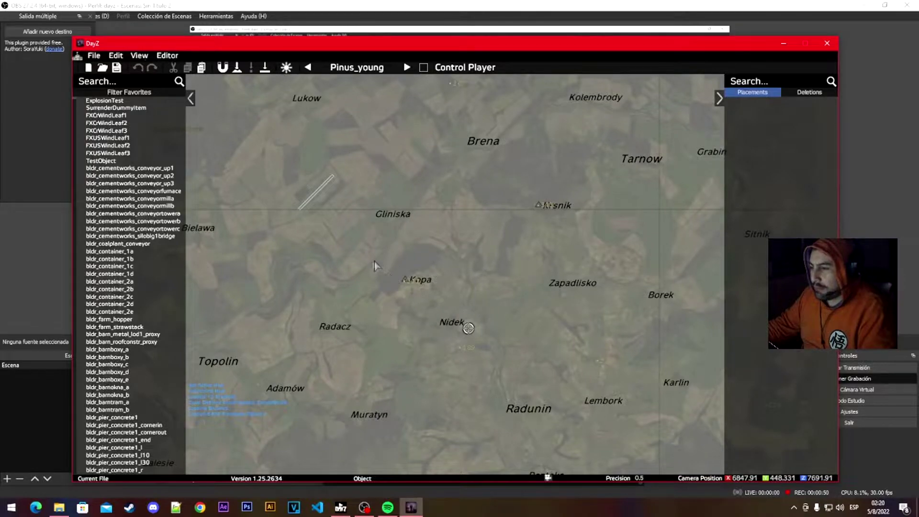
{"action": "scroll", "coordinate": [375, 261], "scroll_direction": "up", "scroll_amount": 2}
{"action": "scroll", "coordinate": [374, 261], "scroll_direction": "down", "scroll_amount": 2}
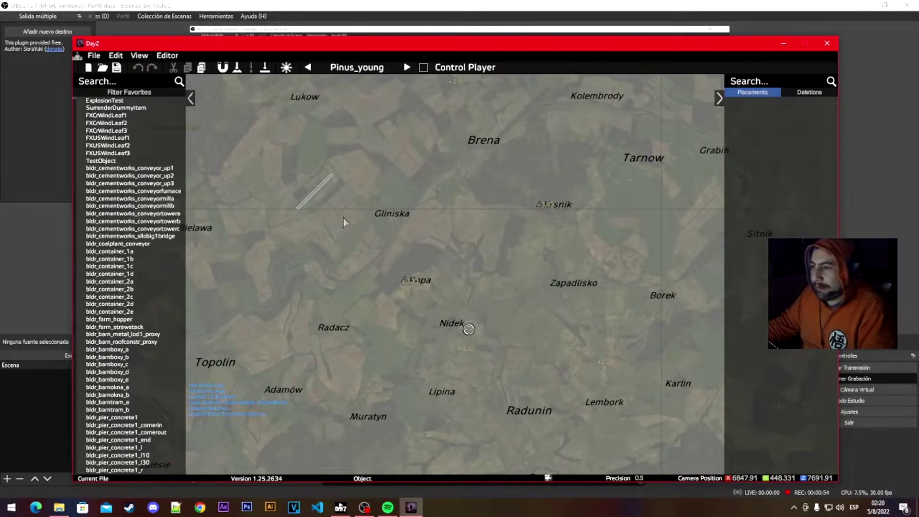
{"action": "scroll", "coordinate": [344, 223], "scroll_direction": "up", "scroll_amount": 4}
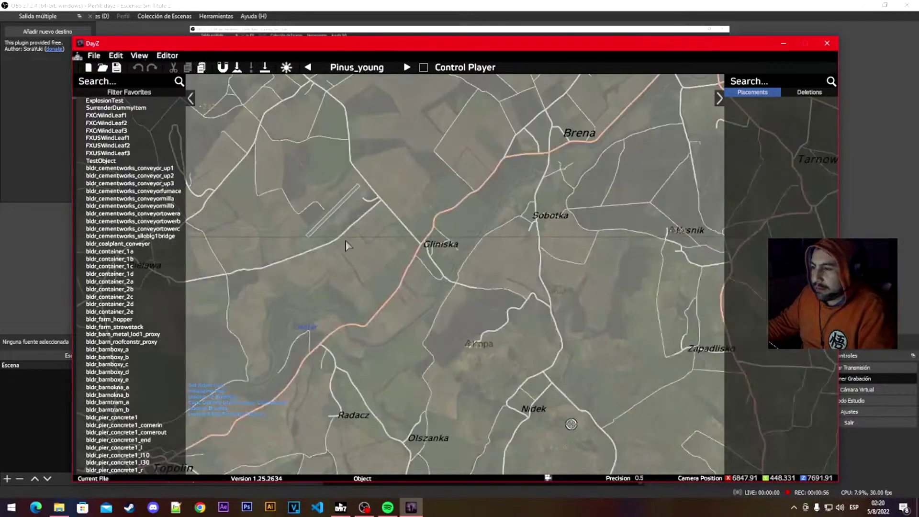
{"action": "scroll", "coordinate": [395, 291], "scroll_direction": "up", "scroll_amount": 3}
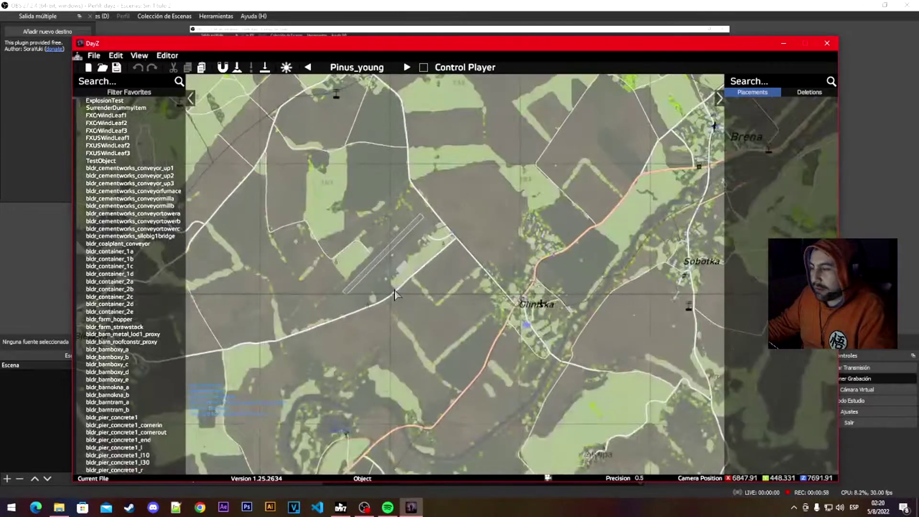
{"action": "scroll", "coordinate": [395, 292], "scroll_direction": "up", "scroll_amount": 1}
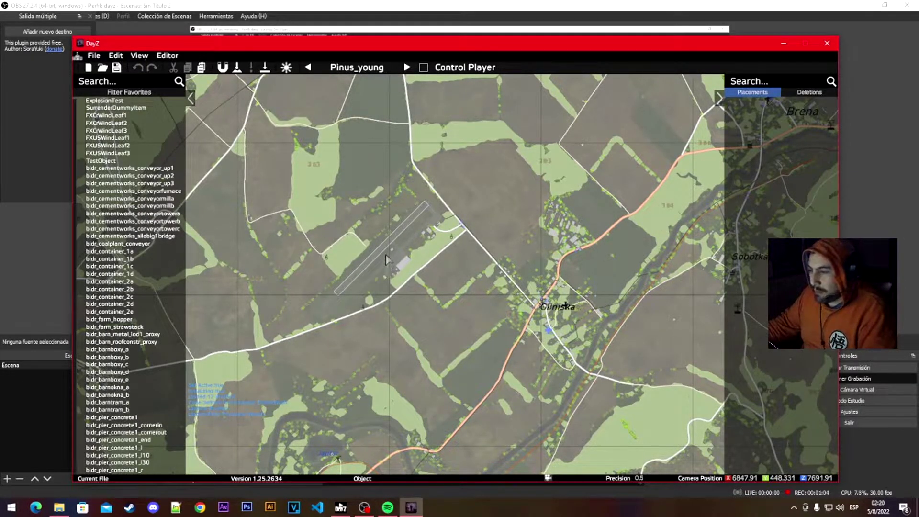
{"action": "scroll", "coordinate": [386, 260], "scroll_direction": "up", "scroll_amount": 1}
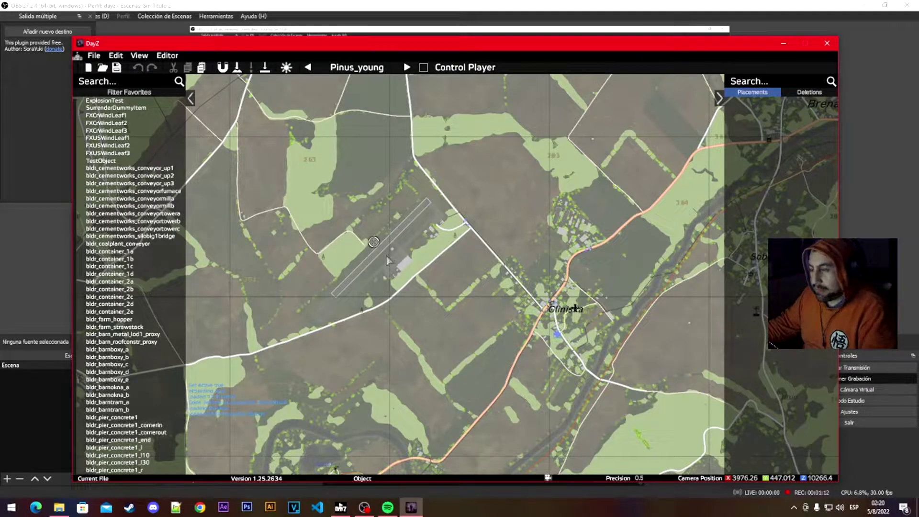
{"action": "key", "text": "m"}
- Fly over the airfield until the runway, taxiway and large hangar are framed from above
{"action": "right_click_drag", "start_coordinate": [386, 256], "coordinate": [459, 303]}
{"action": "key", "text": "w"}
{"action": "key", "text": "s"}
{"action": "key", "text": "s"}
{"action": "key", "text": "w"}
{"action": "key", "text": "s"}
{"action": "key", "text": "w"}
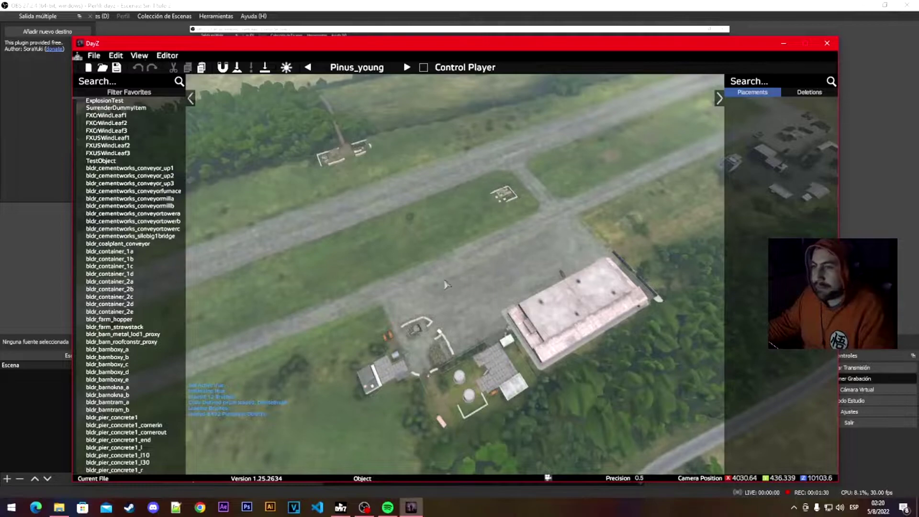
{"action": "right_click_drag", "start_coordinate": [548, 280], "coordinate": [518, 284]}
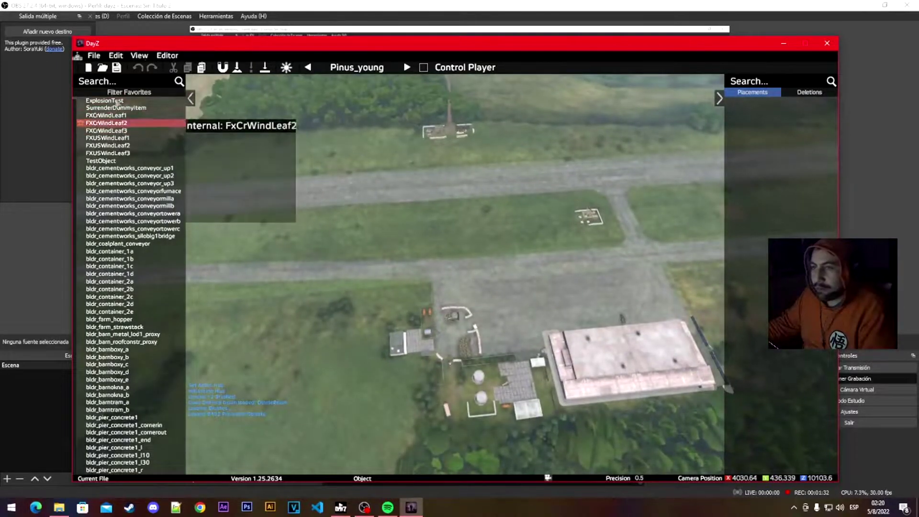
- Start an import from Object Spawner (*.json)
{"action": "left_click", "coordinate": [94, 56]}
{"action": "mouse_move", "coordinate": [199, 138]}
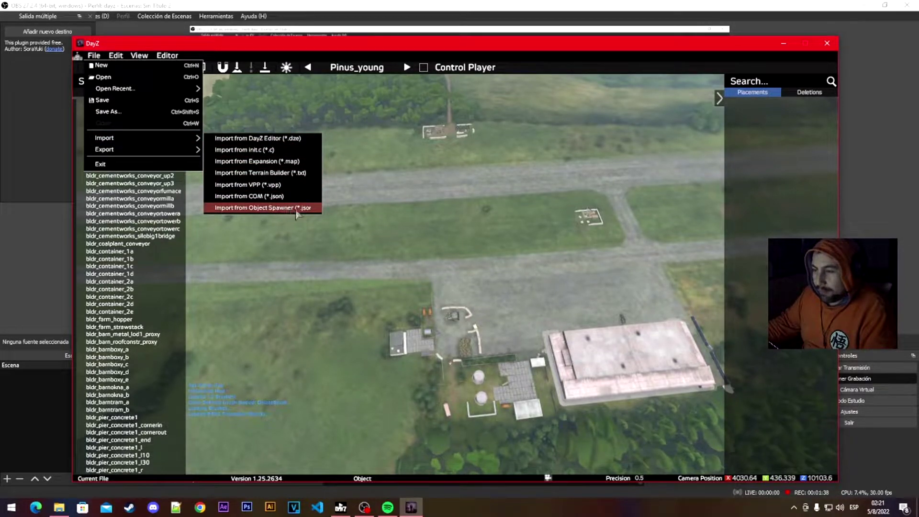
{"action": "left_click", "coordinate": [269, 208]}
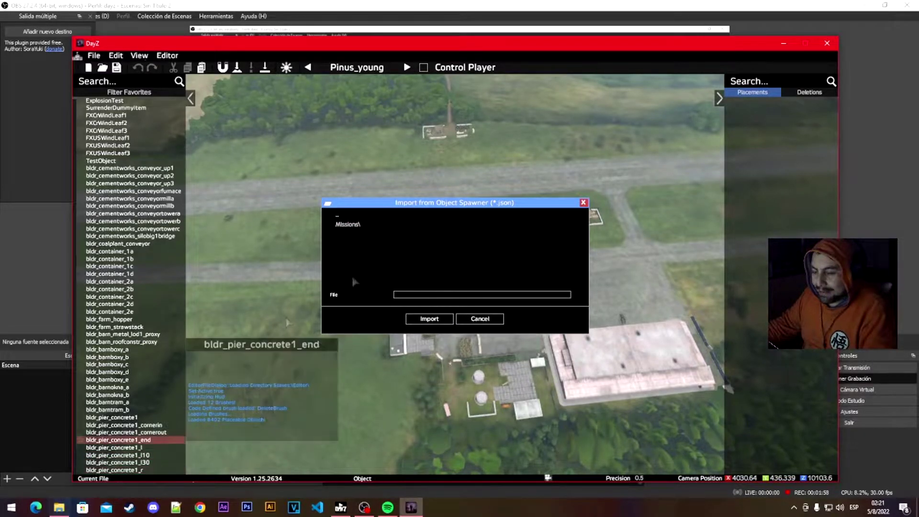
- Switch to File Explorer and browse to the Documentos > DayZ > Editor folder to examine its contents
{"action": "left_click", "coordinate": [60, 510]}
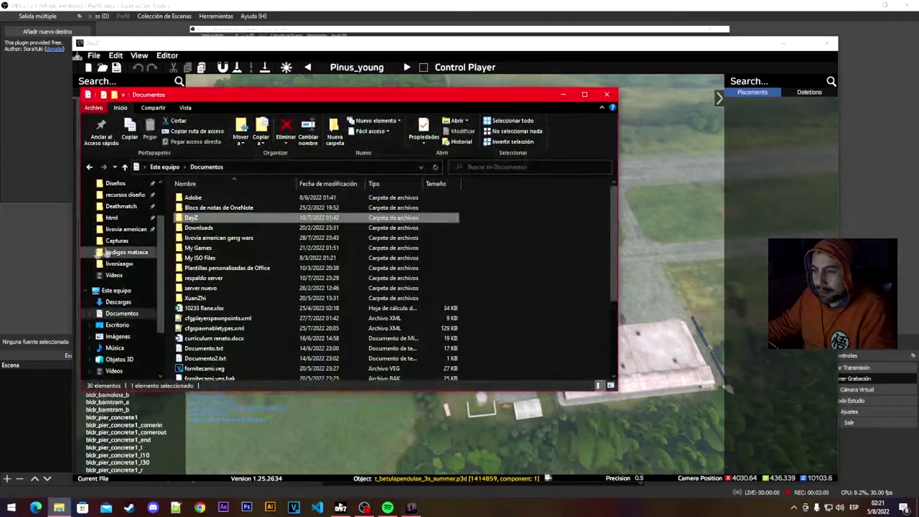
{"action": "left_click", "coordinate": [128, 304]}
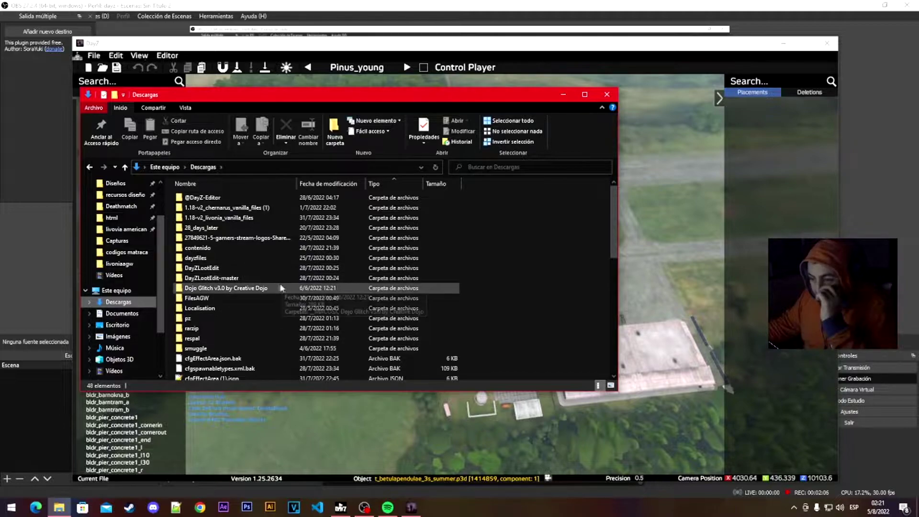
{"action": "left_click", "coordinate": [121, 313]}
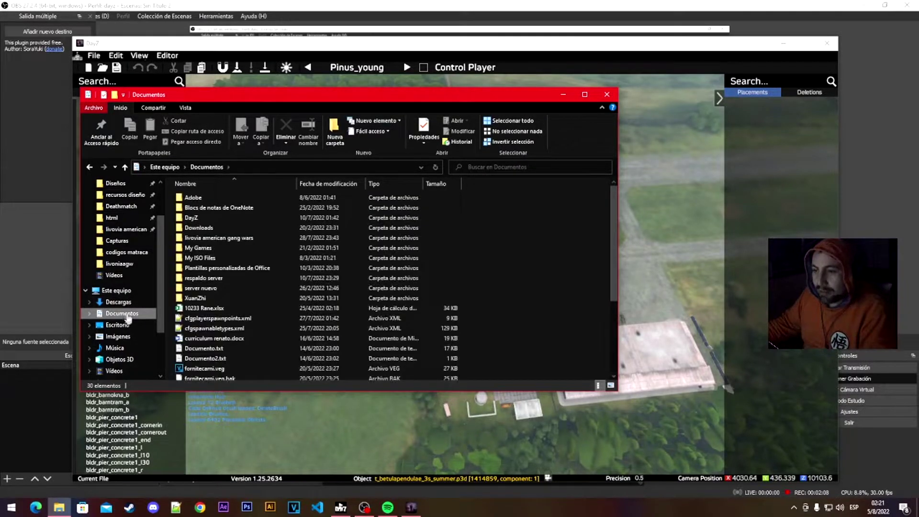
{"action": "double_click", "coordinate": [221, 218]}
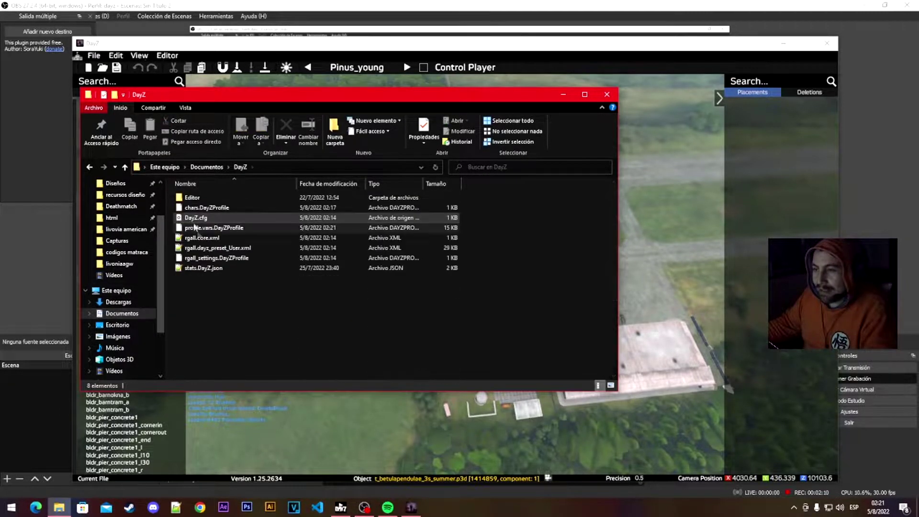
{"action": "left_click", "coordinate": [195, 200]}
{"action": "double_click", "coordinate": [194, 200]}
{"action": "left_click", "coordinate": [195, 198]}
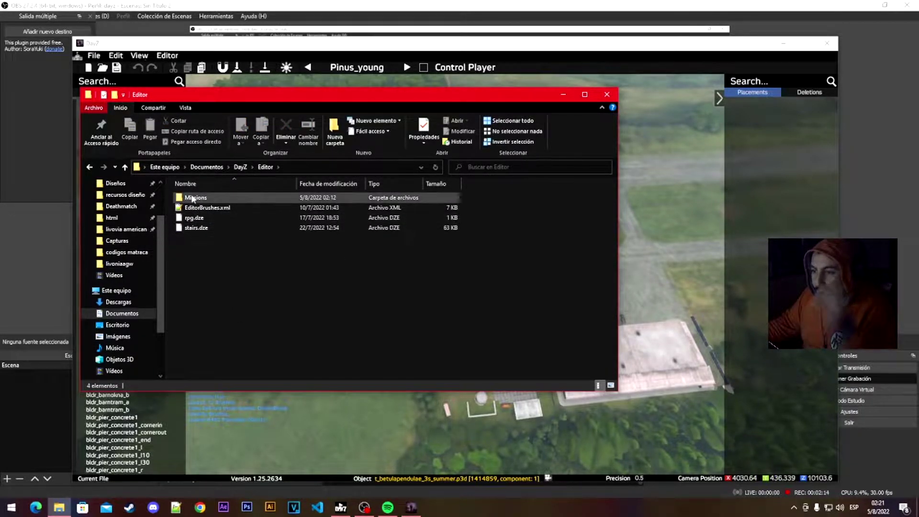
- Compare the import dialog with the Editor folder in File Explorer and open its Missions folder there
{"action": "left_click", "coordinate": [434, 45]}
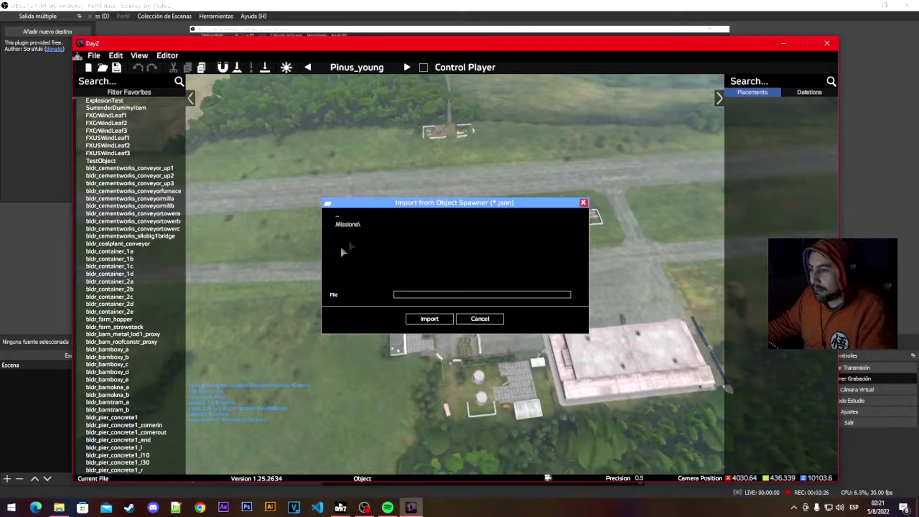
{"action": "left_click", "coordinate": [59, 507]}
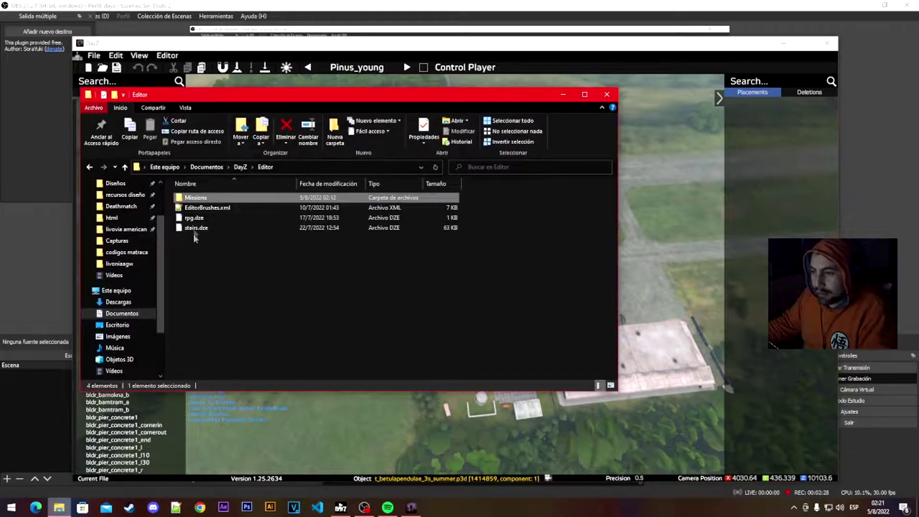
{"action": "double_click", "coordinate": [206, 198]}
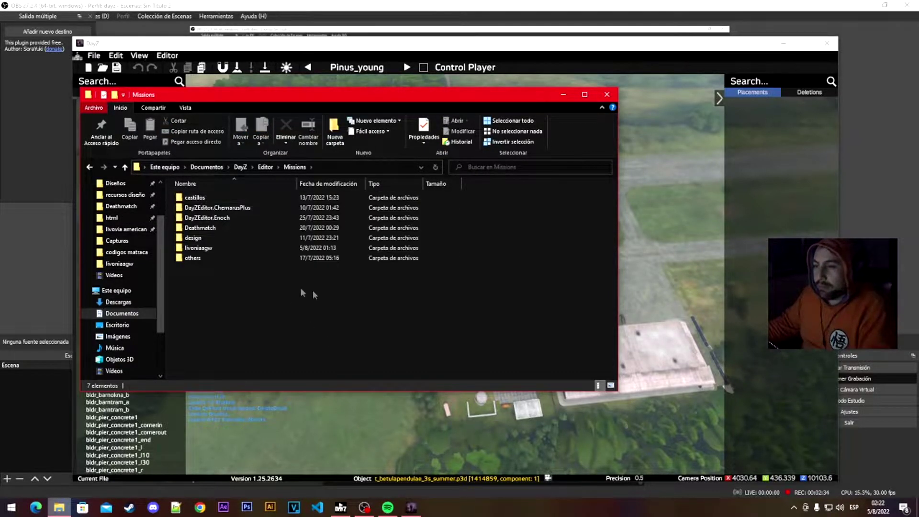
- Return to the DayZ editor, browse the Missions\Deathmatch folder in the import dialog for JSON files, and cancel the import
{"action": "left_click", "coordinate": [451, 52]}
{"action": "double_click", "coordinate": [357, 224]}
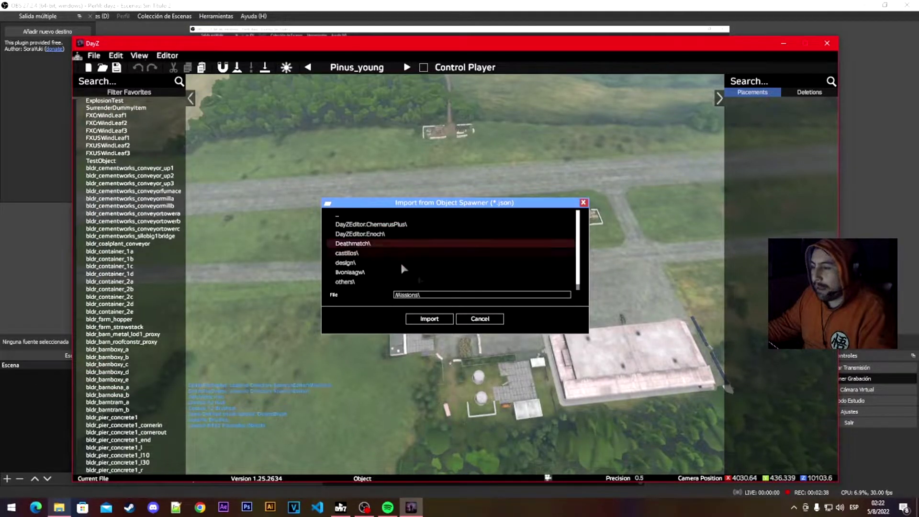
{"action": "scroll", "coordinate": [414, 262], "scroll_direction": "down", "scroll_amount": 1}
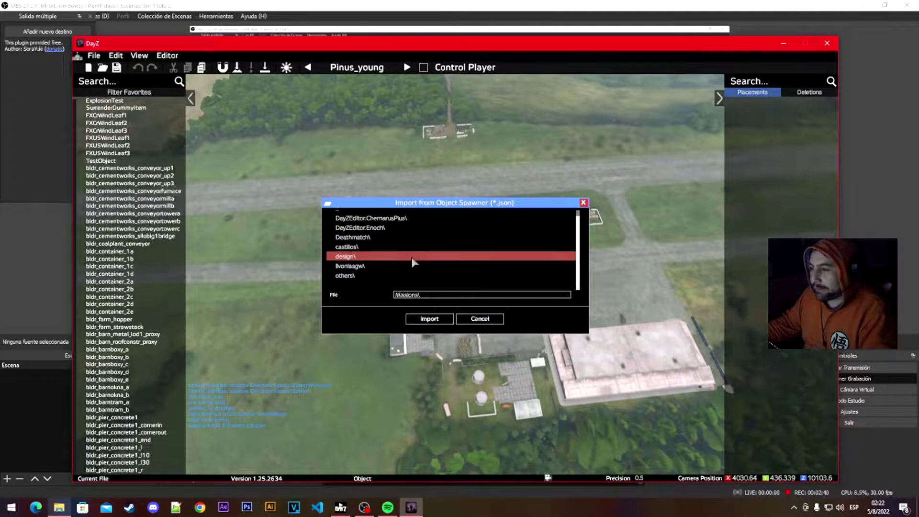
{"action": "scroll", "coordinate": [379, 261], "scroll_direction": "up", "scroll_amount": 1}
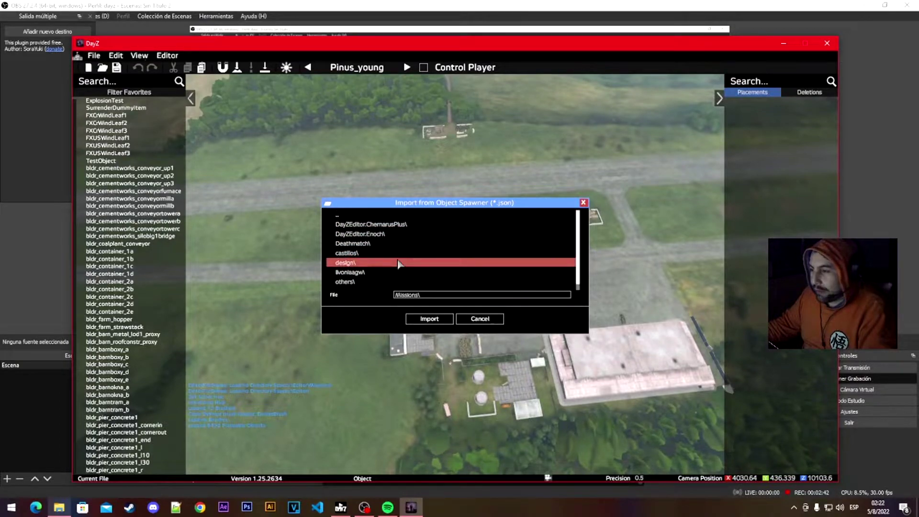
{"action": "scroll", "coordinate": [379, 265], "scroll_direction": "down", "scroll_amount": 1}
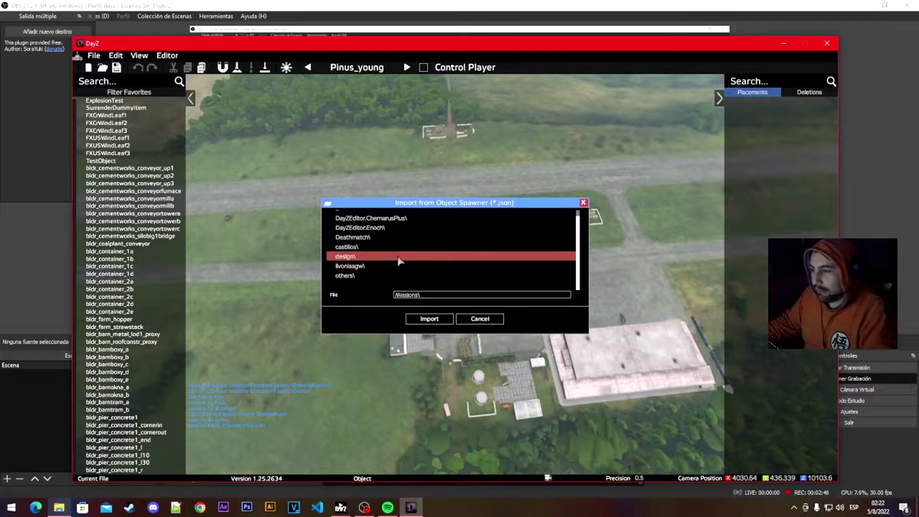
{"action": "double_click", "coordinate": [375, 239]}
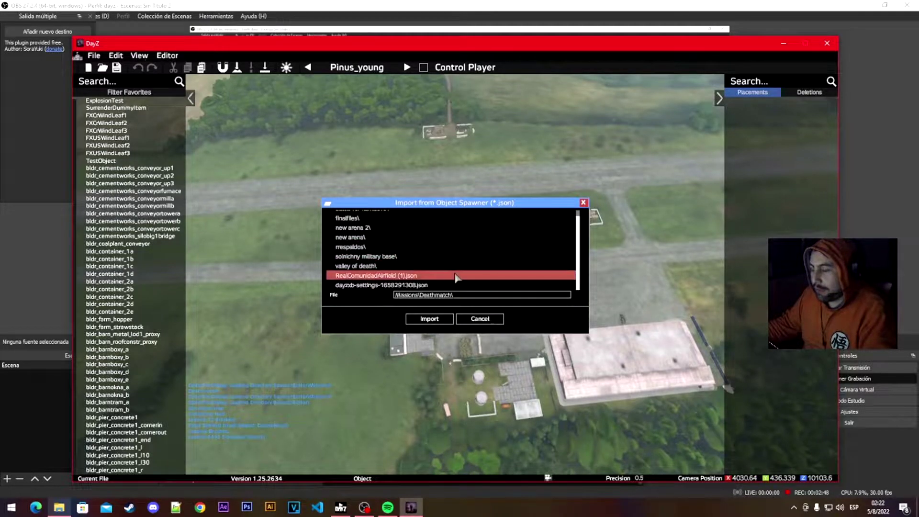
{"action": "scroll", "coordinate": [414, 254], "scroll_direction": "up", "scroll_amount": 1}
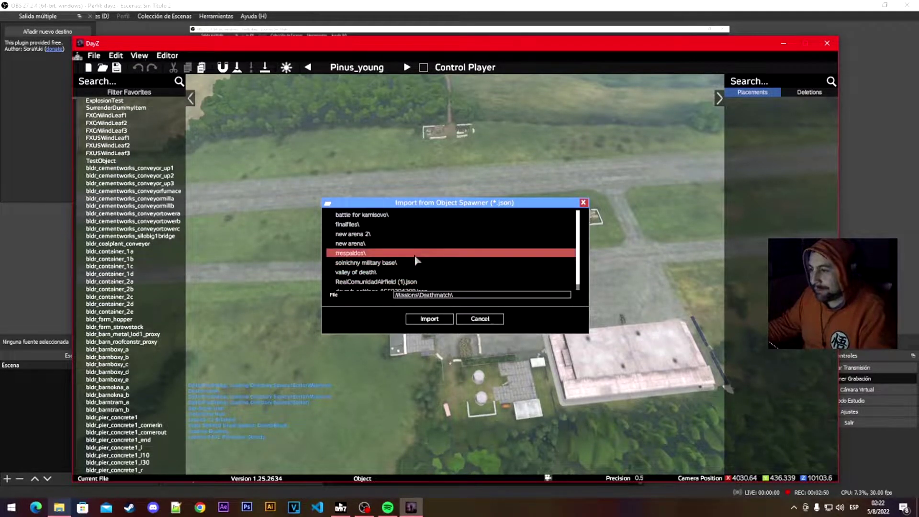
{"action": "scroll", "coordinate": [413, 251], "scroll_direction": "down", "scroll_amount": 1}
{"action": "scroll", "coordinate": [414, 252], "scroll_direction": "up", "scroll_amount": 1}
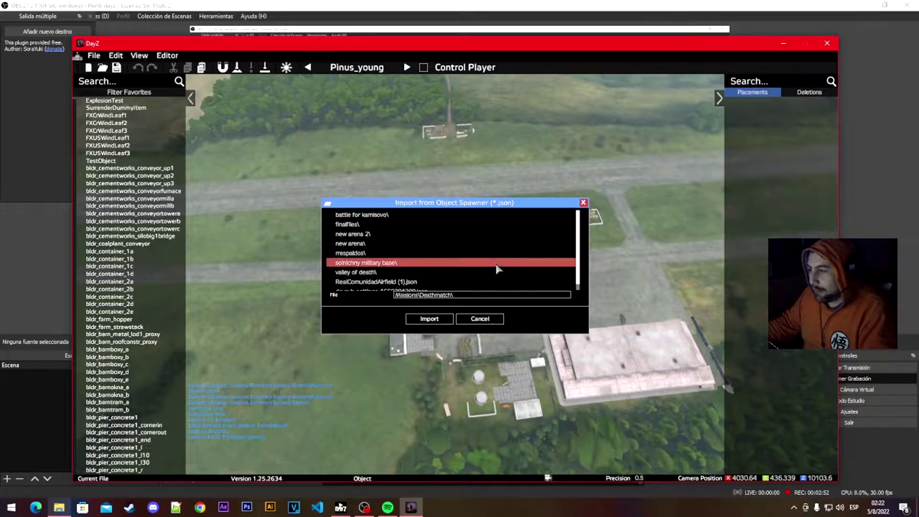
{"action": "scroll", "coordinate": [528, 230], "scroll_direction": "down", "scroll_amount": 1}
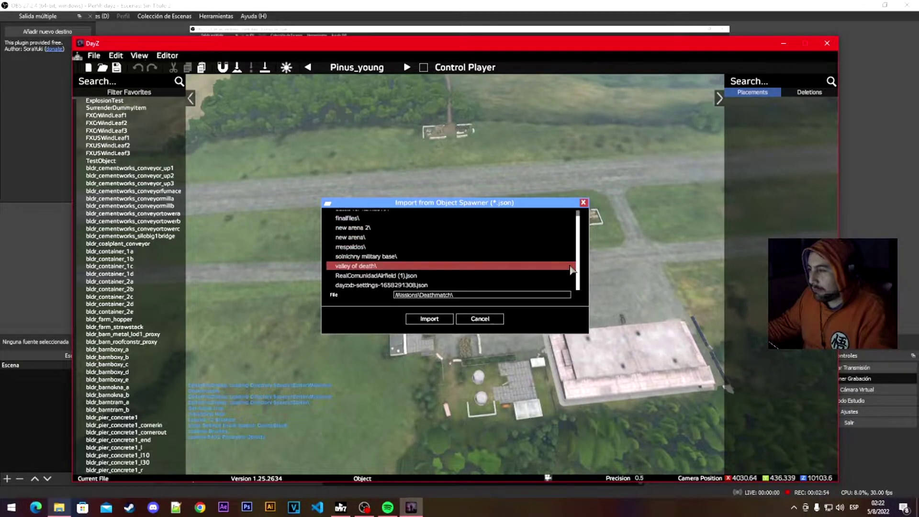
{"action": "scroll", "coordinate": [350, 217], "scroll_direction": "up", "scroll_amount": 1}
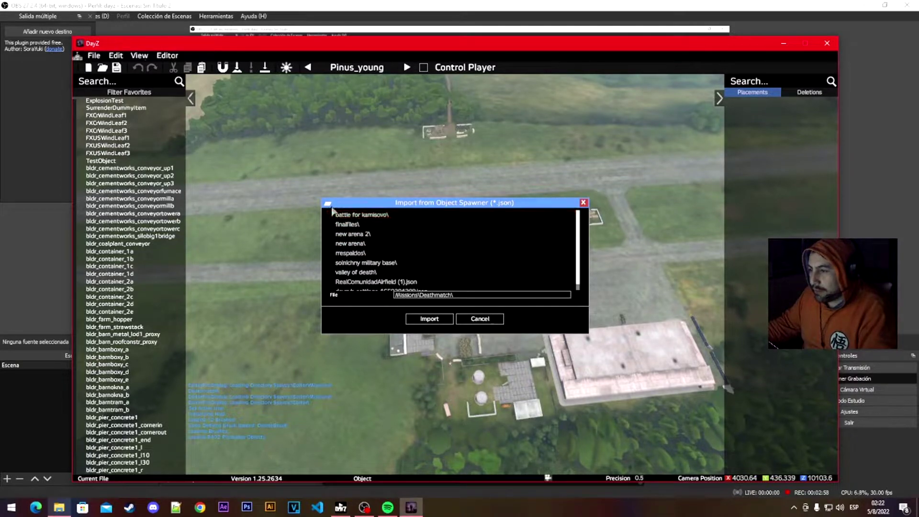
{"action": "scroll", "coordinate": [412, 259], "scroll_direction": "down", "scroll_amount": 1}
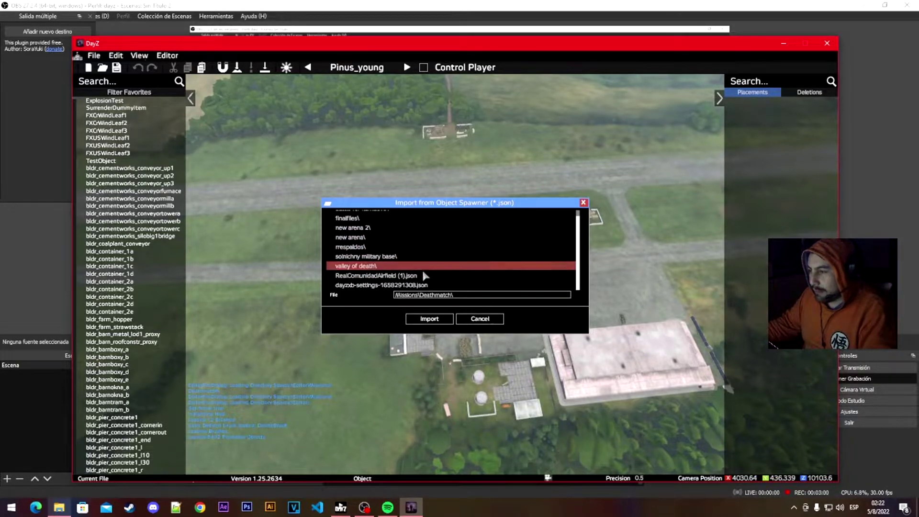
{"action": "scroll", "coordinate": [424, 273], "scroll_direction": "up", "scroll_amount": 1}
{"action": "scroll", "coordinate": [424, 274], "scroll_direction": "down", "scroll_amount": 1}
{"action": "scroll", "coordinate": [383, 230], "scroll_direction": "up", "scroll_amount": 1}
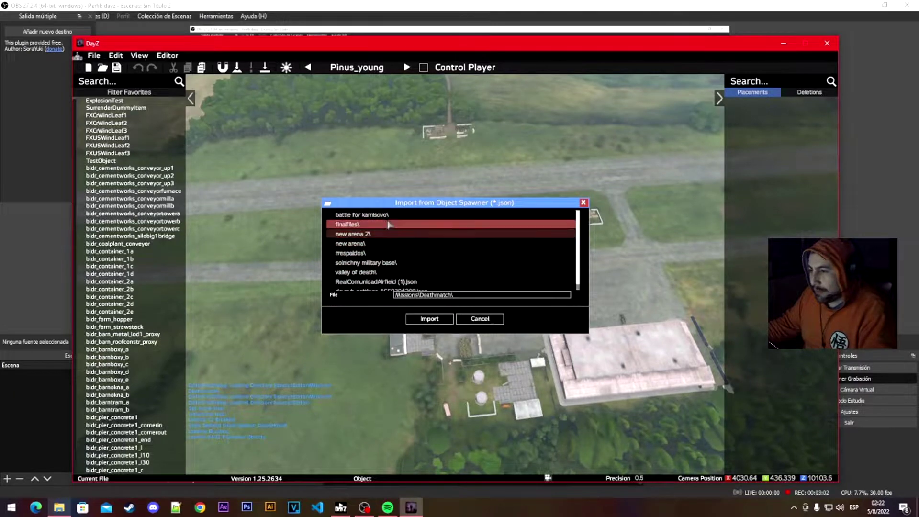
{"action": "left_click", "coordinate": [478, 319]}
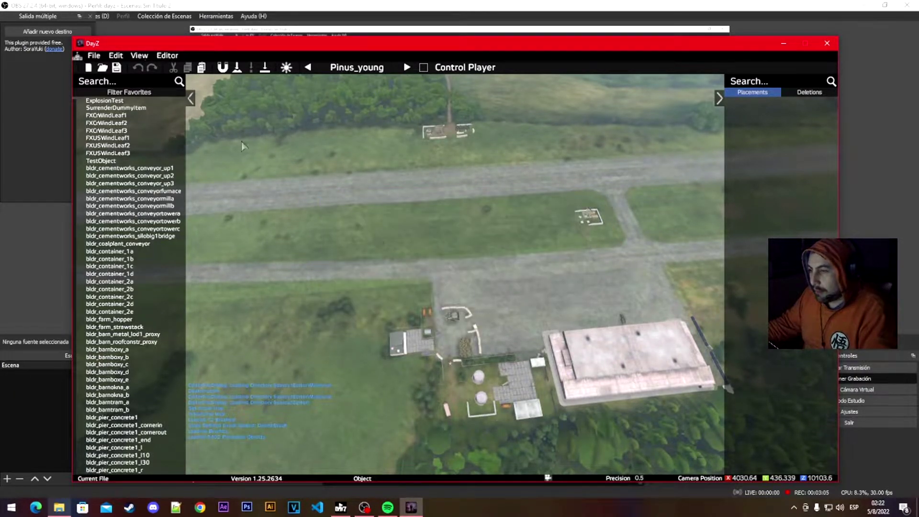
{"action": "left_click", "coordinate": [94, 55]}
{"action": "mouse_move", "coordinate": [149, 139]}
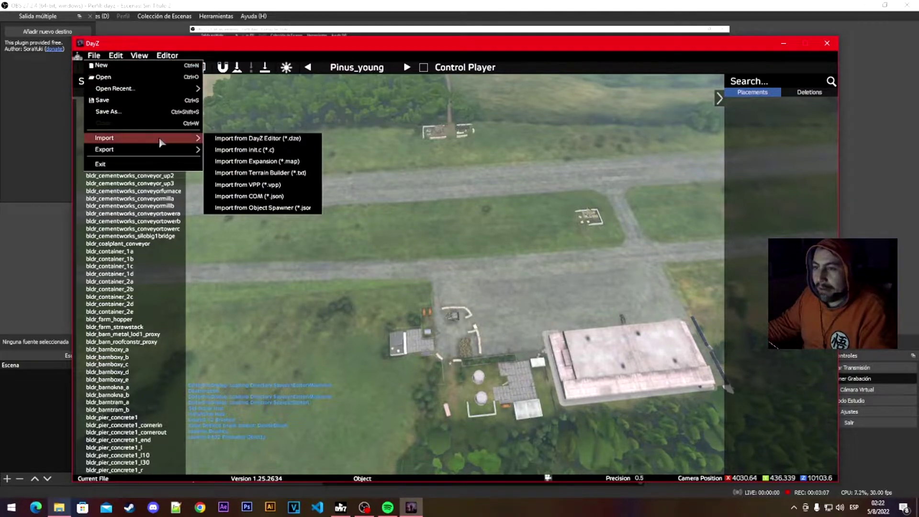
{"action": "left_click", "coordinate": [287, 209]}
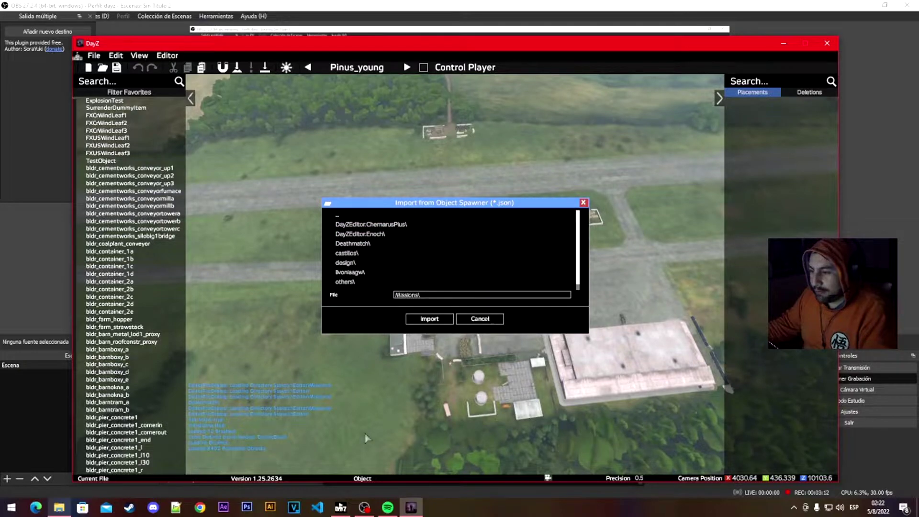
- Switch to File Explorer and create a folder named "livonia airfield" inside the Missions folder
{"action": "left_click", "coordinate": [57, 509]}
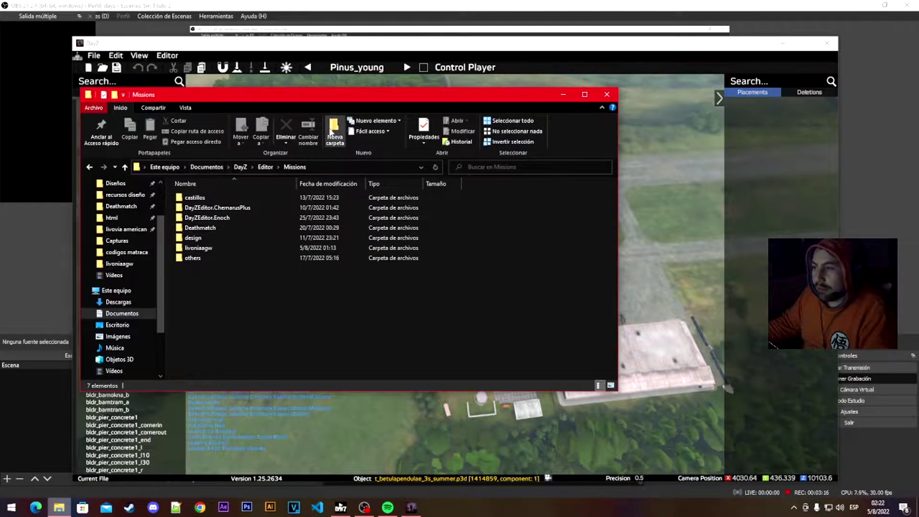
{"action": "left_click", "coordinate": [333, 130]}
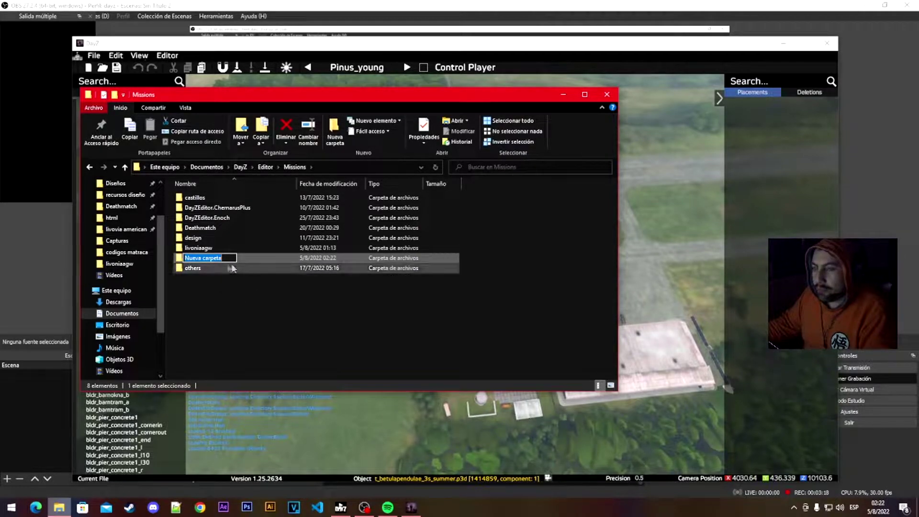
{"action": "key", "text": "BackSpace"}
{"action": "type", "text": "livon"}
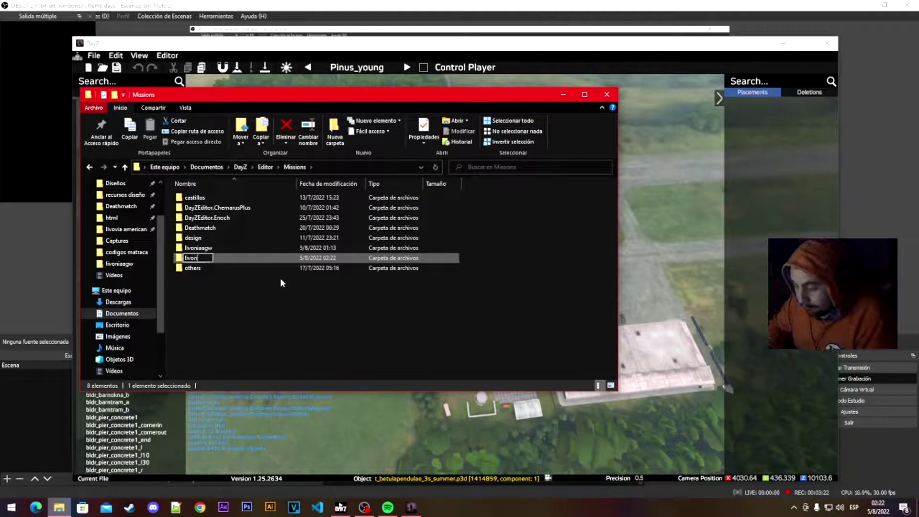
{"action": "type", "text": "ia airfield"}
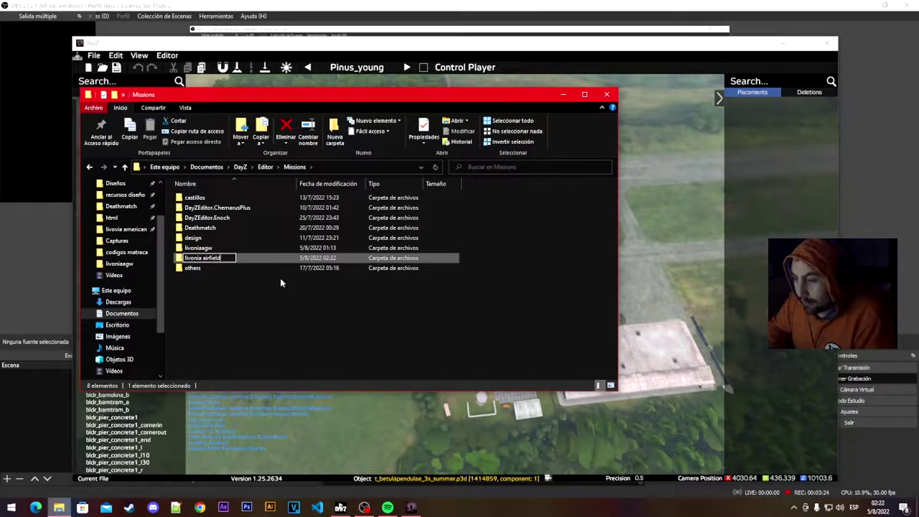
{"action": "key", "text": "Return"}
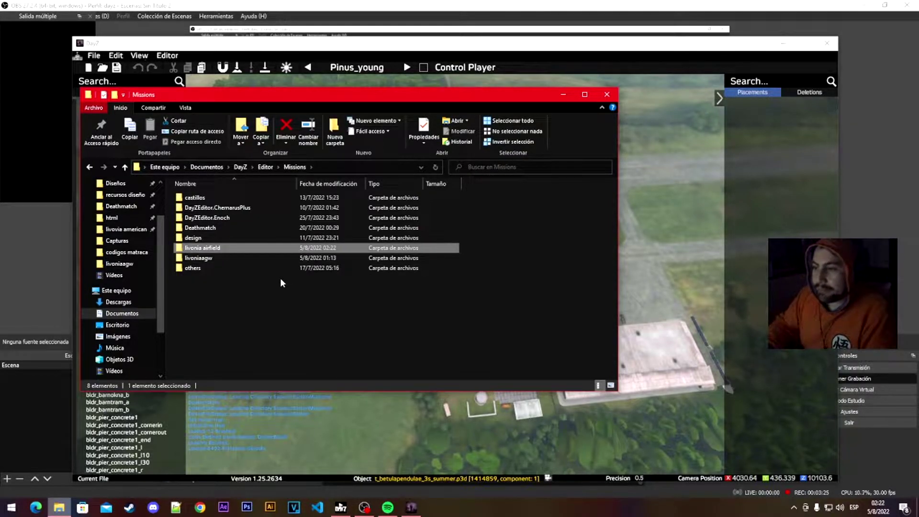
{"action": "double_click", "coordinate": [240, 251]}
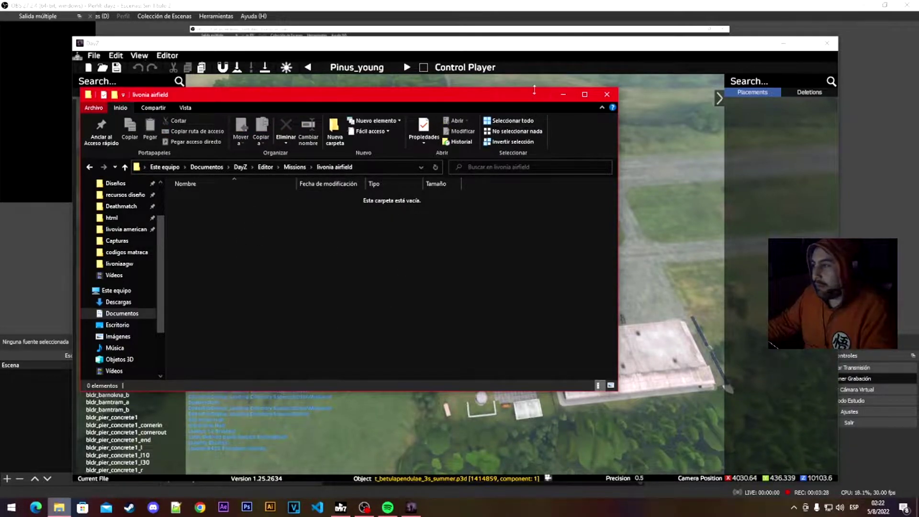
{"action": "left_click", "coordinate": [564, 95]}
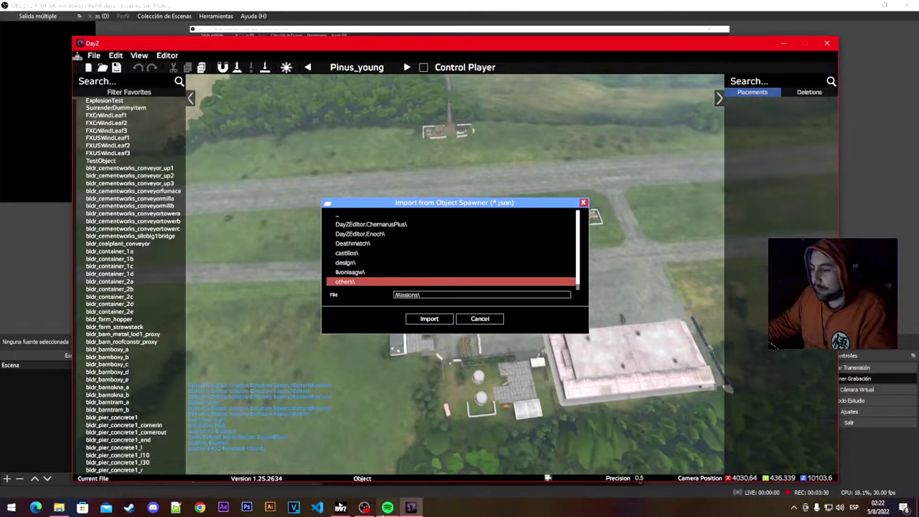
- Look for the new livonia airfield folder in the open import dialog's Missions list, and cancel the import
{"action": "left_click", "coordinate": [388, 508]}
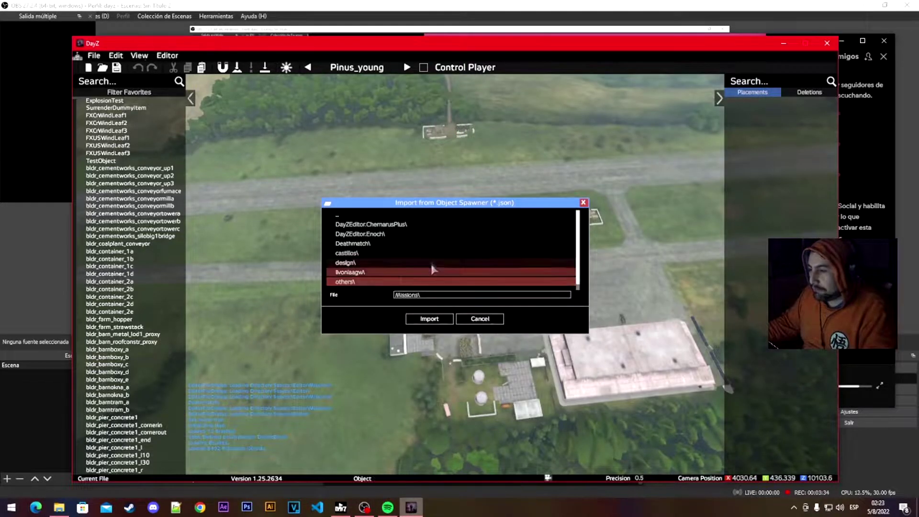
{"action": "scroll", "coordinate": [408, 271], "scroll_direction": "down", "scroll_amount": 1}
{"action": "scroll", "coordinate": [408, 271], "scroll_direction": "up", "scroll_amount": 1}
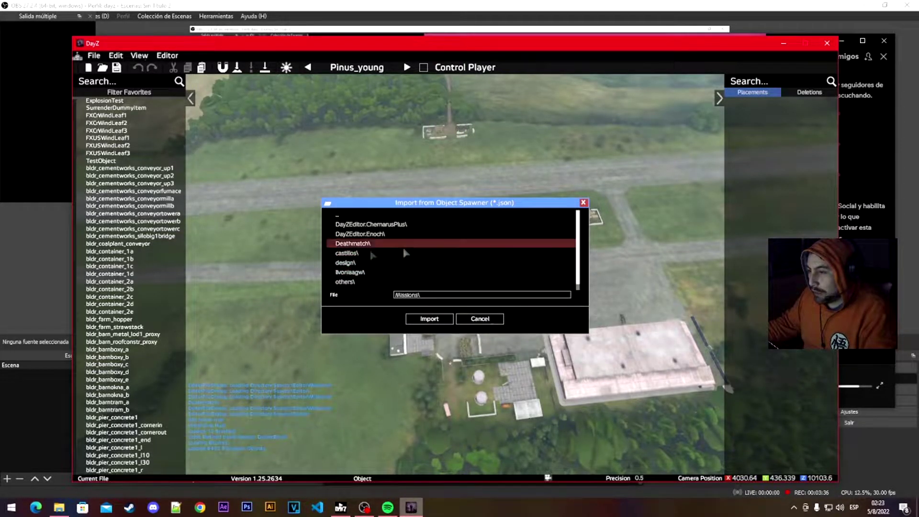
{"action": "left_click", "coordinate": [479, 319]}
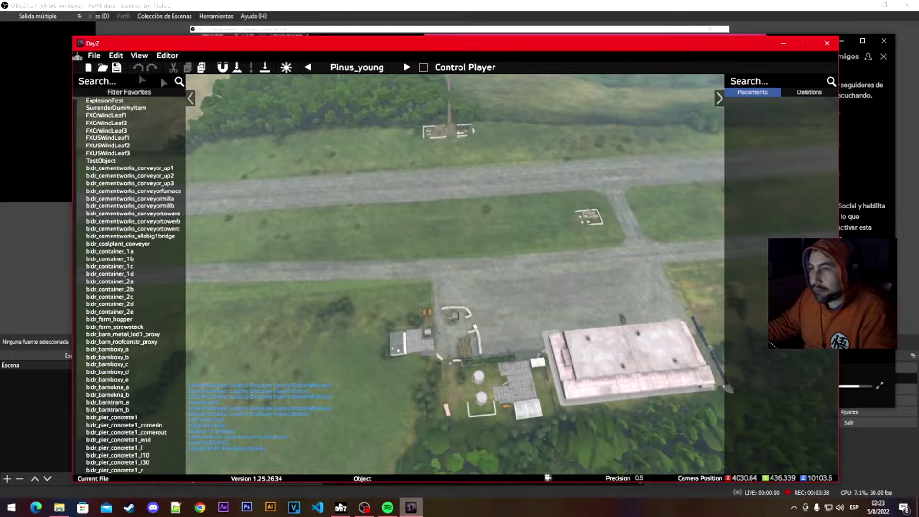
- Start a new import from Object Spawner (*.json) and browse to the Missions\livonia airfield folder
{"action": "left_click", "coordinate": [95, 55]}
{"action": "mouse_move", "coordinate": [173, 139]}
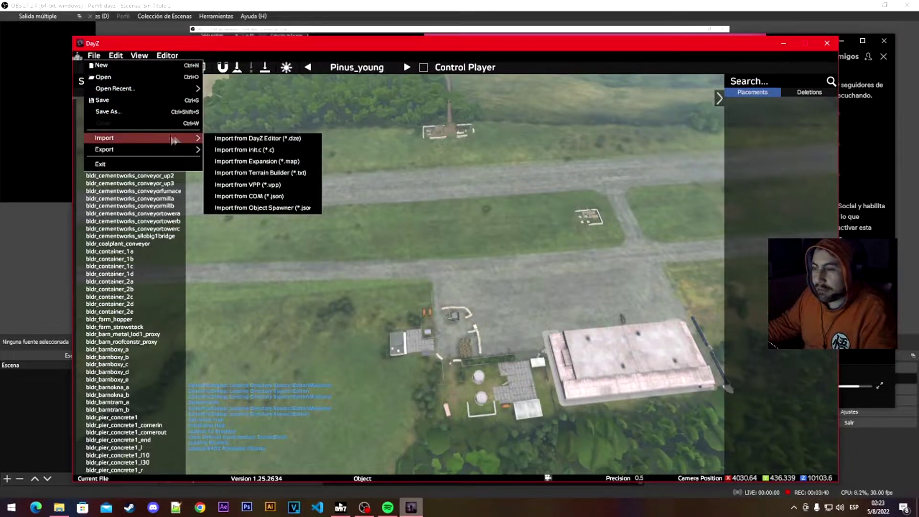
{"action": "left_click", "coordinate": [310, 209]}
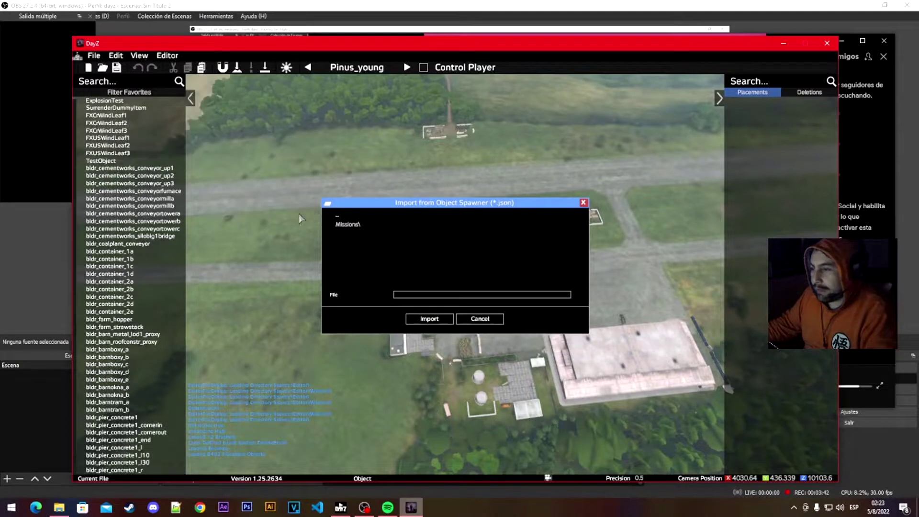
{"action": "left_click", "coordinate": [366, 225]}
{"action": "double_click", "coordinate": [365, 225]}
{"action": "scroll", "coordinate": [395, 267], "scroll_direction": "down", "scroll_amount": 2}
{"action": "double_click", "coordinate": [354, 257]}
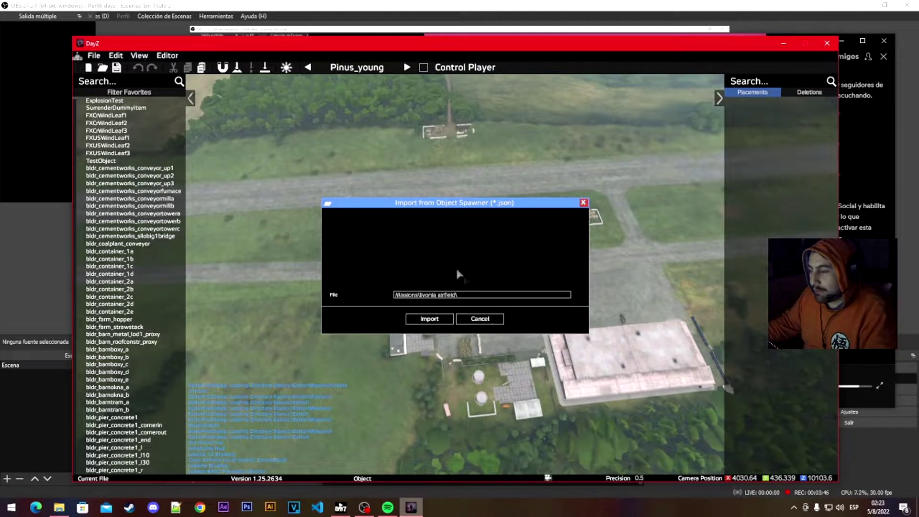
- Go back to Missions, import airfieldplusextras.json from the livoniaagw folder, and view the loaded airfield objects
{"action": "double_click", "coordinate": [338, 216]}
{"action": "scroll", "coordinate": [378, 249], "scroll_direction": "down", "scroll_amount": 1}
{"action": "double_click", "coordinate": [372, 269]}
{"action": "scroll", "coordinate": [409, 249], "scroll_direction": "up", "scroll_amount": 1}
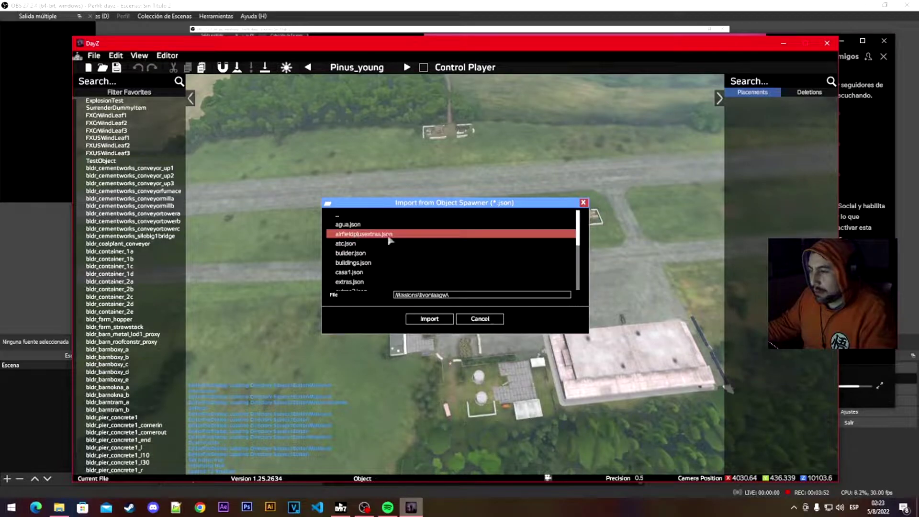
{"action": "left_click", "coordinate": [431, 319]}
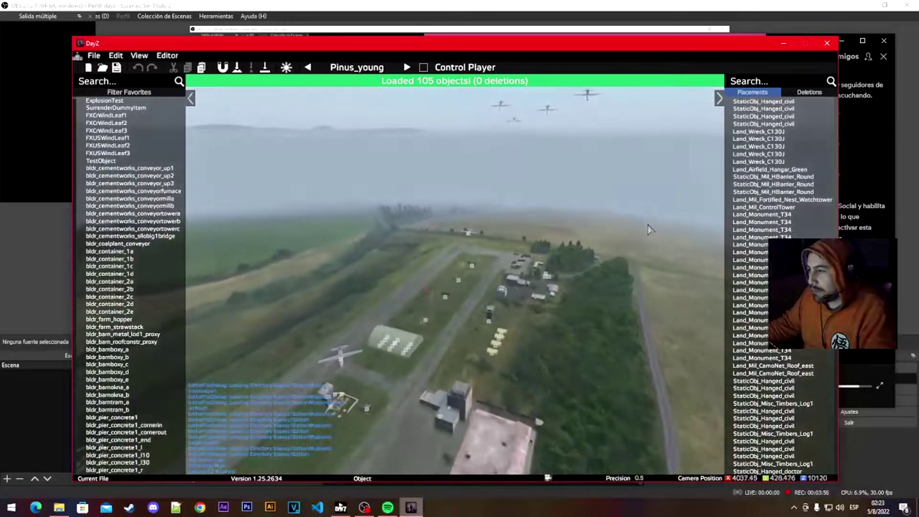
{"action": "right_click_drag", "start_coordinate": [648, 230], "coordinate": [534, 290]}
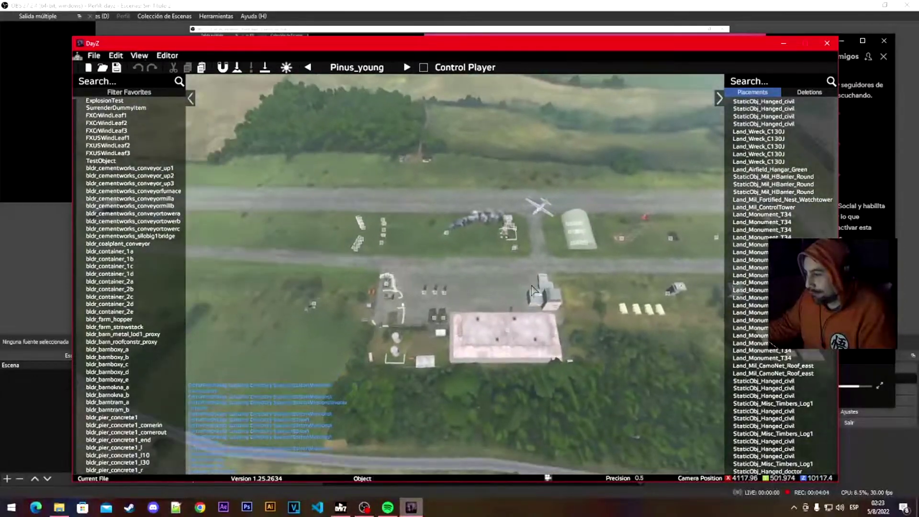
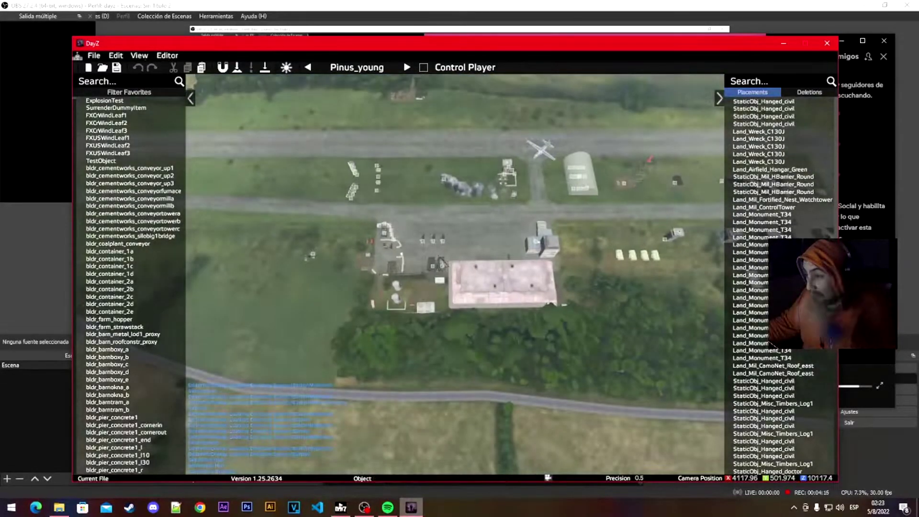
- Export all placed objects to Object Spawner (*.json) as "airfield" in the Missions\livonia airfield folder
{"action": "left_click", "coordinate": [94, 57]}
{"action": "mouse_move", "coordinate": [176, 152]}
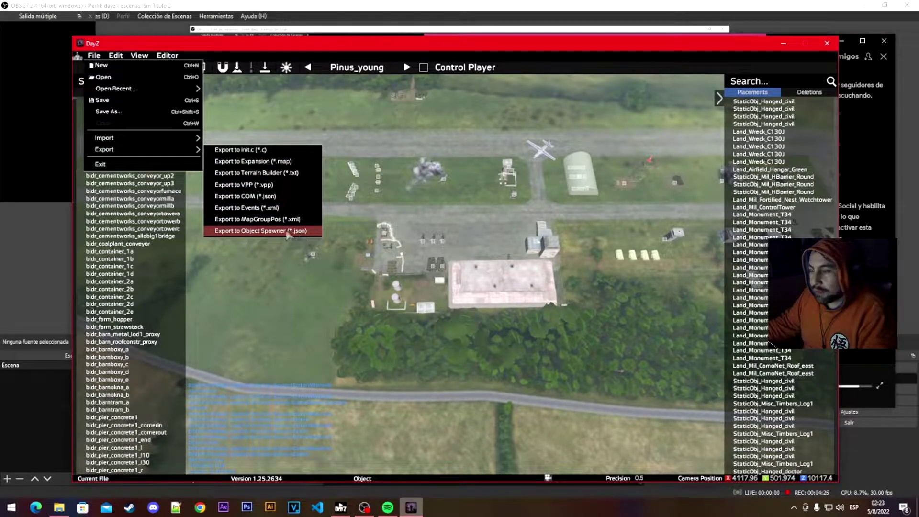
{"action": "left_click", "coordinate": [288, 231]}
{"action": "double_click", "coordinate": [367, 225]}
{"action": "double_click", "coordinate": [386, 273]}
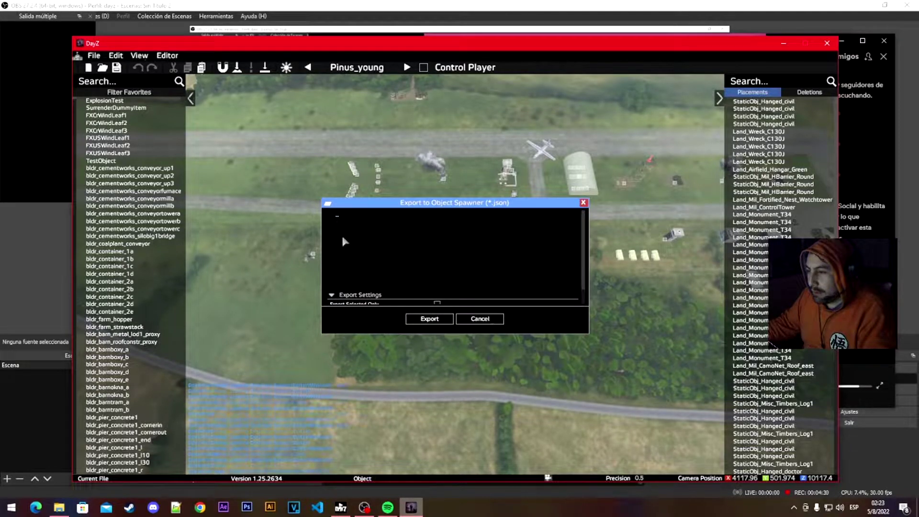
{"action": "left_click_drag", "start_coordinate": [584, 281], "coordinate": [586, 307]}
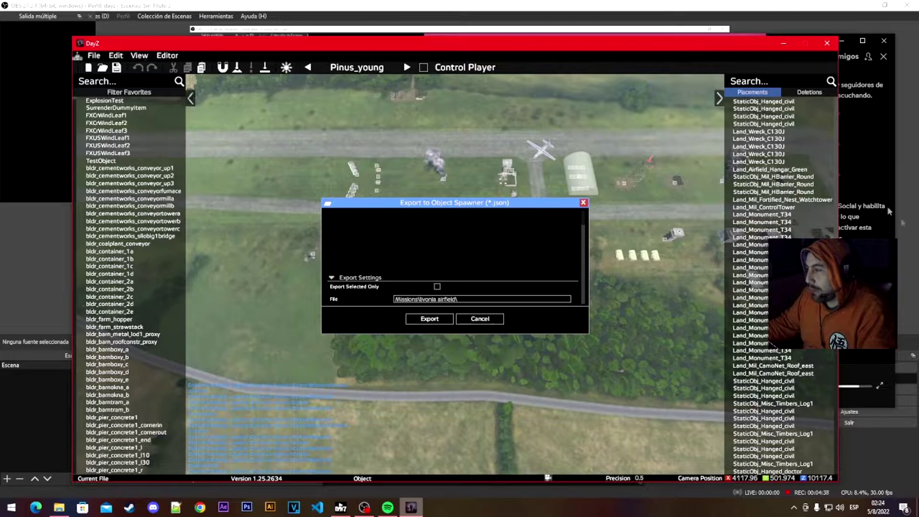
{"action": "mouse_move", "coordinate": [584, 272]}
{"action": "left_mouse_down"}
{"action": "mouse_move", "coordinate": [588, 255]}
{"action": "mouse_move", "coordinate": [590, 285]}
{"action": "left_mouse_up"}
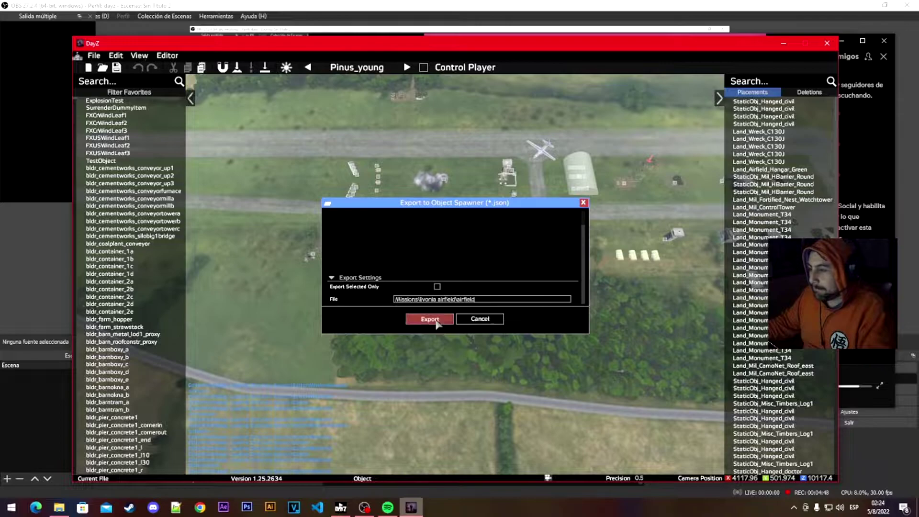
{"action": "left_click", "coordinate": [429, 320]}
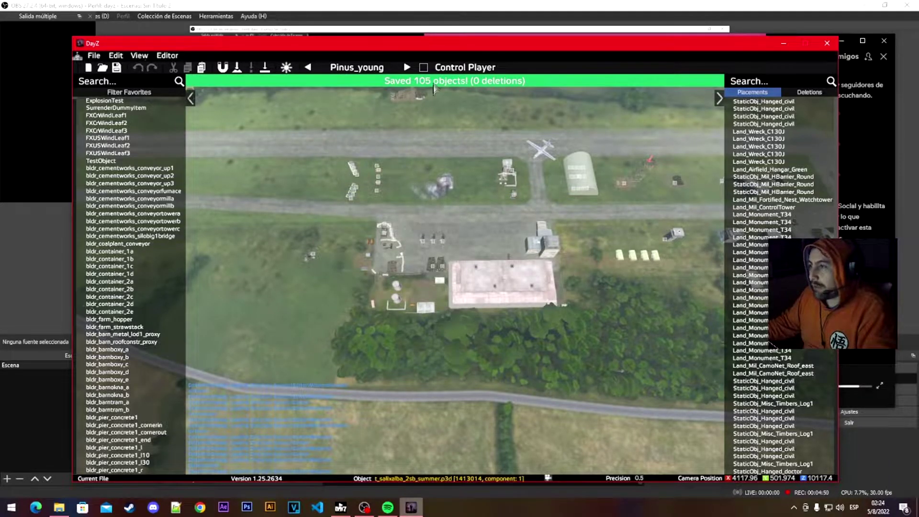
- Open the exported airfield.json from File Explorer in Notepad++, examine its object names and positions, and return to the DayZ editor
{"action": "mouse_move", "coordinate": [477, 221]}
{"action": "right_mouse_down"}
{"action": "mouse_move", "coordinate": [565, 239]}
{"action": "mouse_move", "coordinate": [460, 221]}
{"action": "right_mouse_up"}
{"action": "right_click_drag", "start_coordinate": [331, 191], "coordinate": [357, 194]}
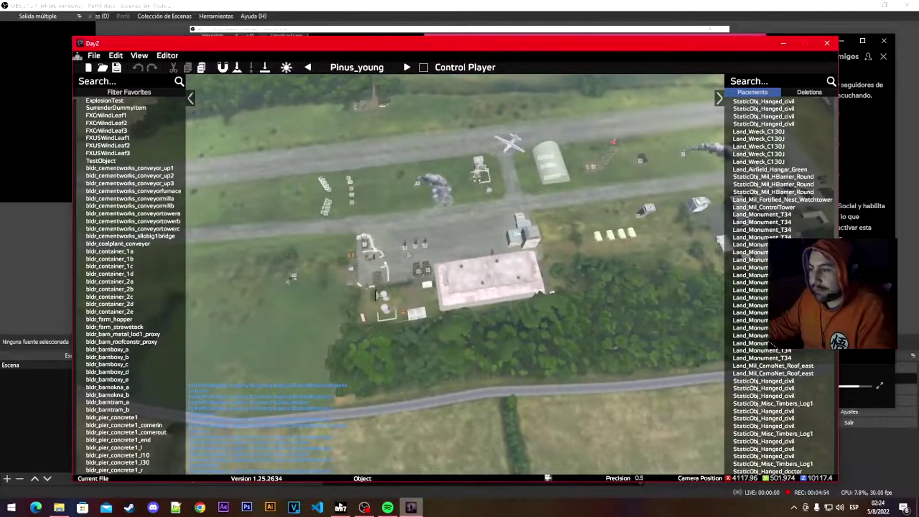
{"action": "left_click", "coordinate": [59, 508]}
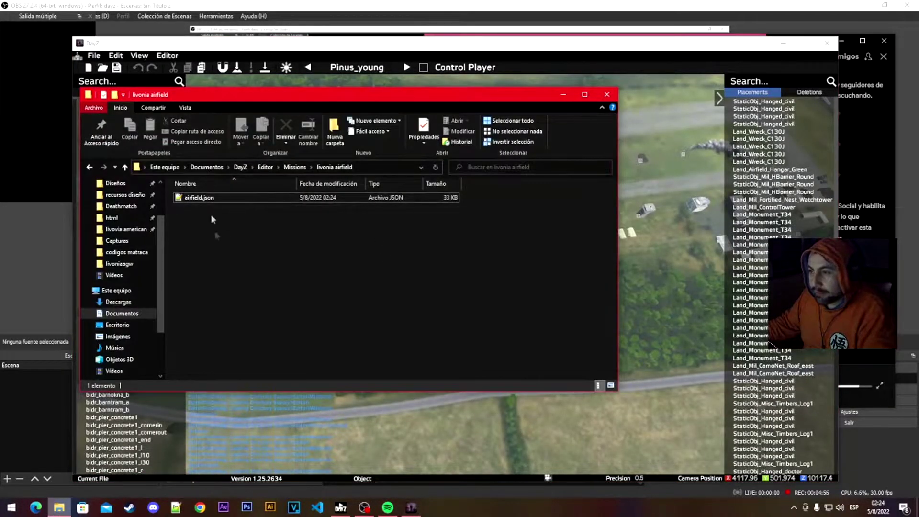
{"action": "left_click", "coordinate": [293, 168]}
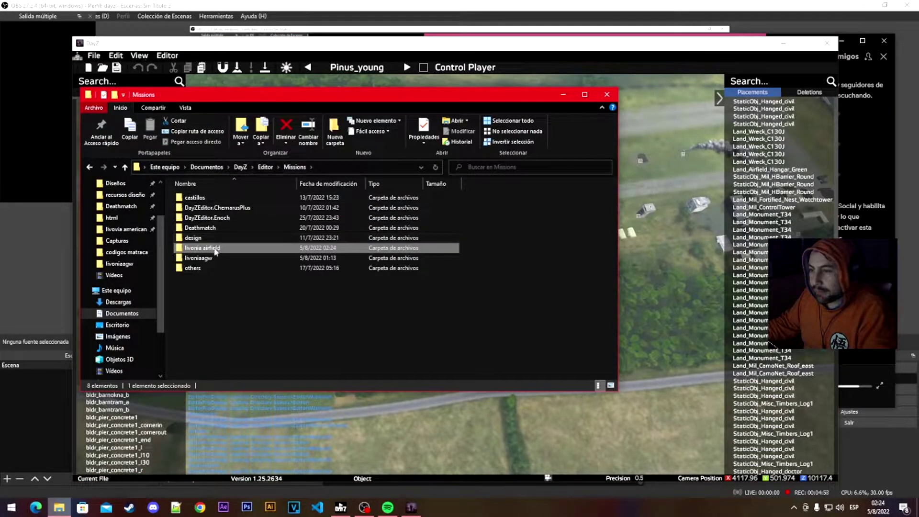
{"action": "double_click", "coordinate": [215, 252]}
{"action": "double_click", "coordinate": [205, 198]}
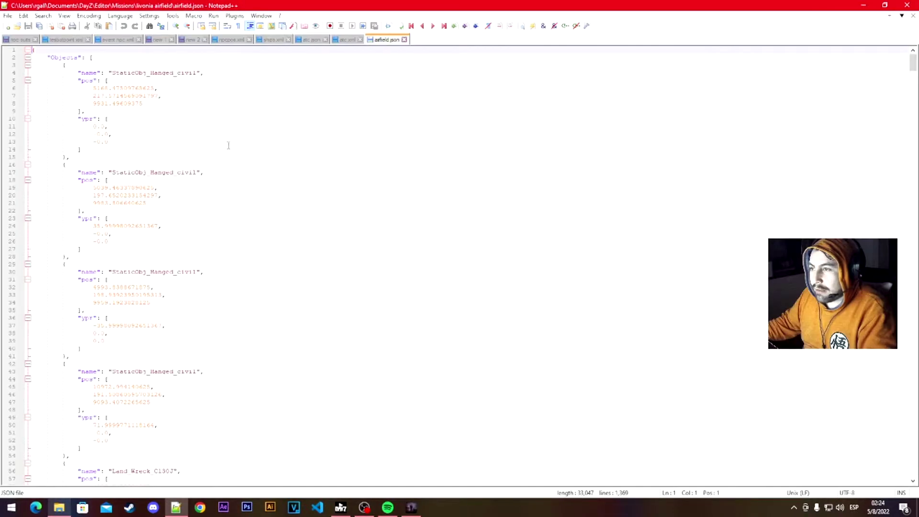
{"action": "scroll", "coordinate": [151, 104], "scroll_direction": "down", "scroll_amount": 12}
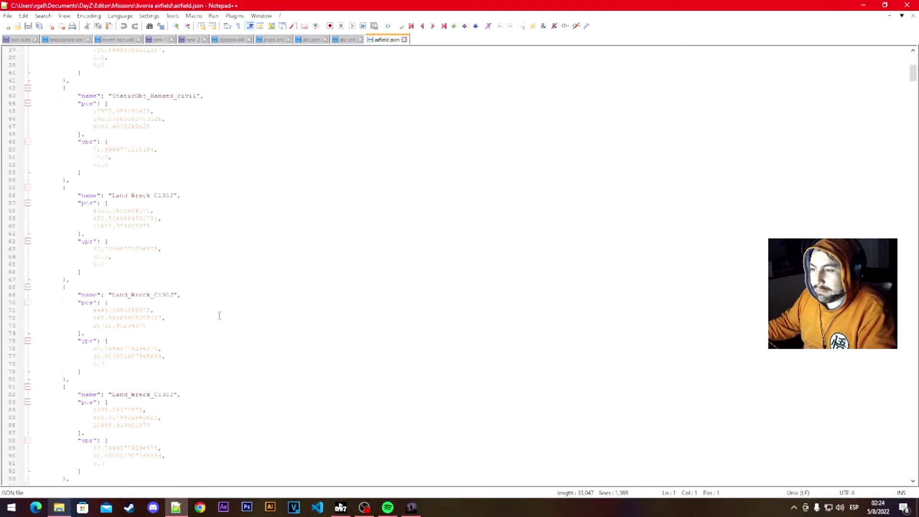
{"action": "scroll", "coordinate": [159, 185], "scroll_direction": "down", "scroll_amount": 7}
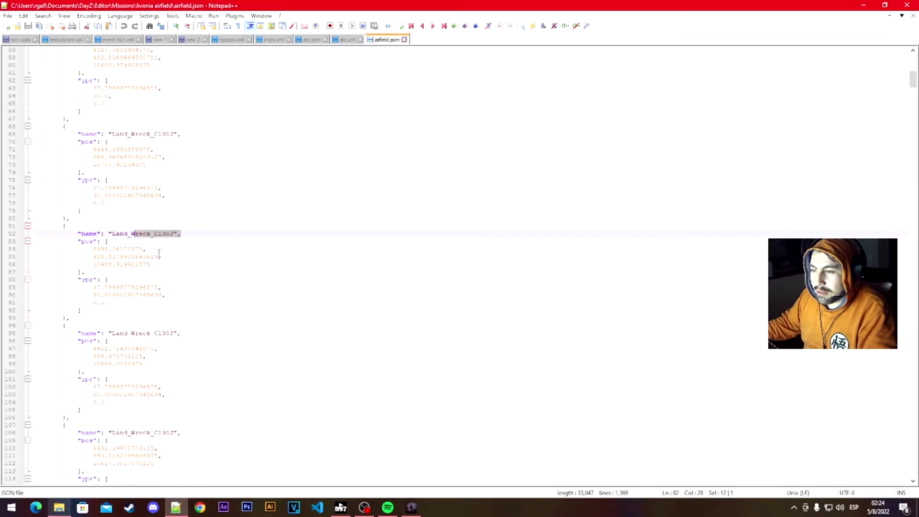
{"action": "scroll", "coordinate": [185, 291], "scroll_direction": "down", "scroll_amount": 4}
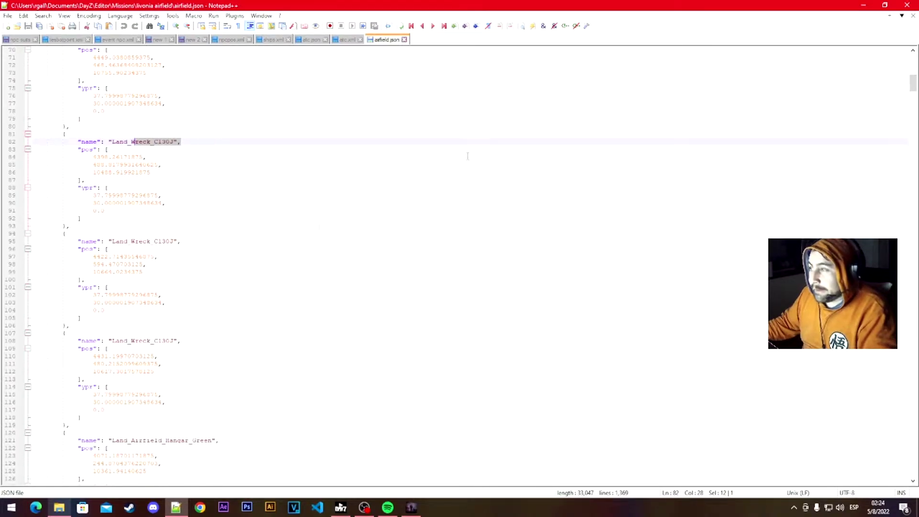
{"action": "left_click", "coordinate": [864, 6]}
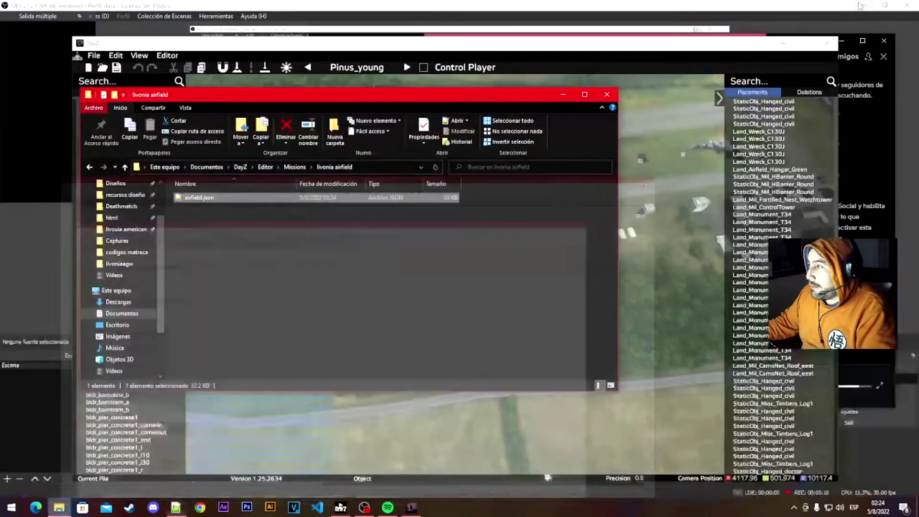
{"action": "left_click", "coordinate": [564, 99]}
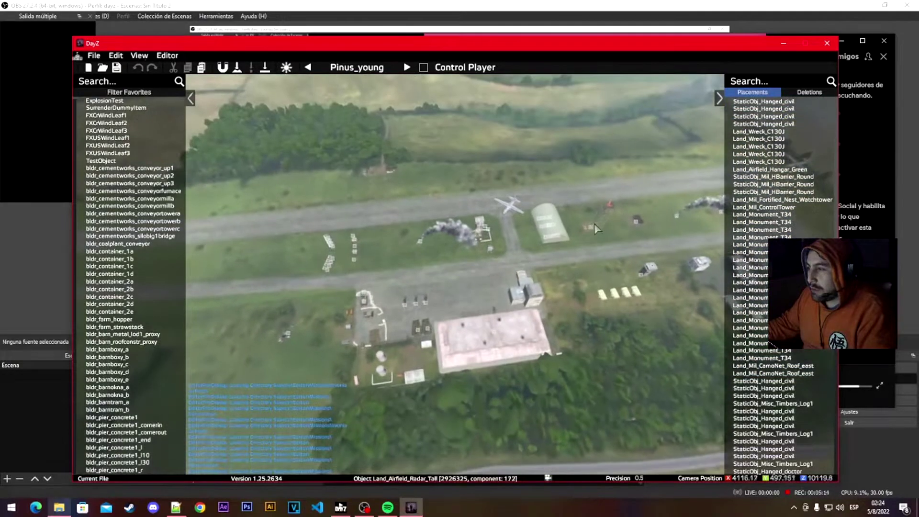
- Select the four round barracks and the military control tower standing beside them on the airfield
{"action": "key", "text": "w"}
{"action": "mouse_move", "coordinate": [595, 229]}
{"action": "right_mouse_down"}
{"action": "mouse_move", "coordinate": [589, 239]}
{"action": "mouse_move", "coordinate": [588, 228]}
{"action": "right_mouse_up"}
{"action": "key", "text": "w"}
{"action": "left_click_drag", "start_coordinate": [628, 168], "coordinate": [306, 330]}
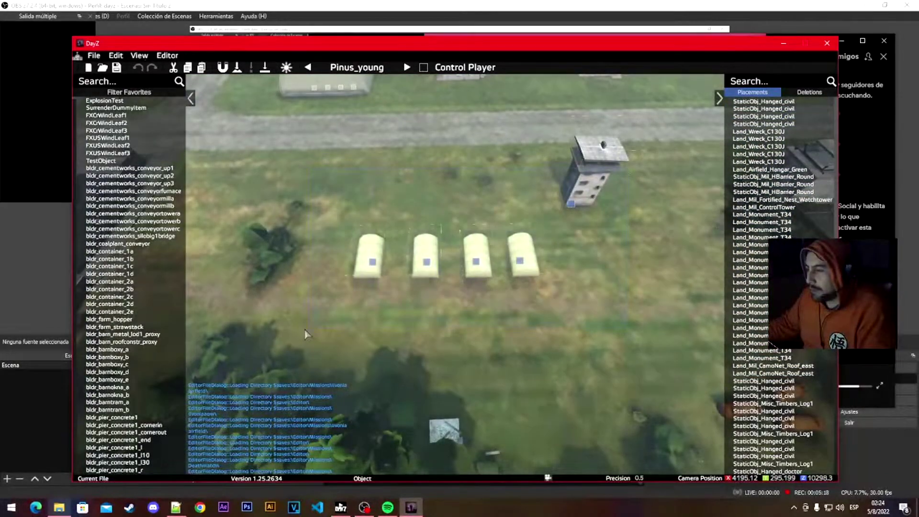
- Export only the selected objects to Object Spawner (*.json) as "buildings" in the Missions\livonia airfield folder
{"action": "left_click", "coordinate": [94, 56]}
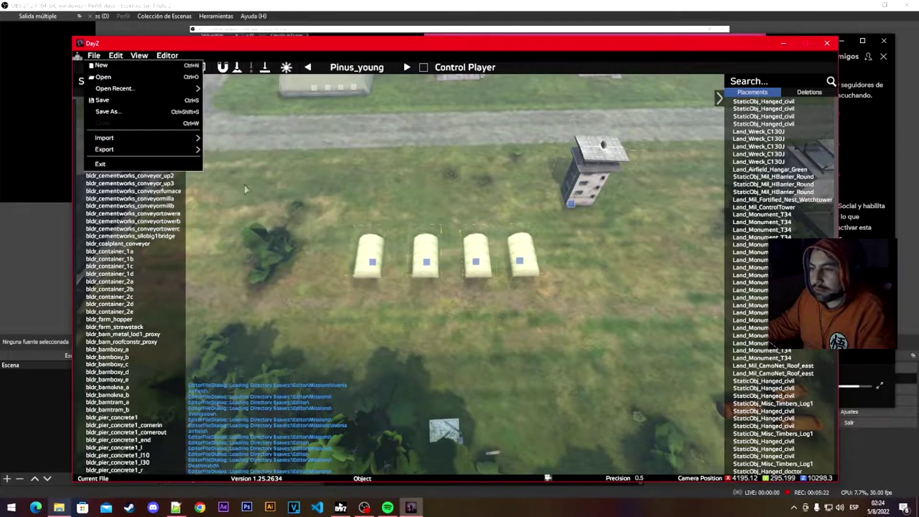
{"action": "left_click", "coordinate": [258, 231]}
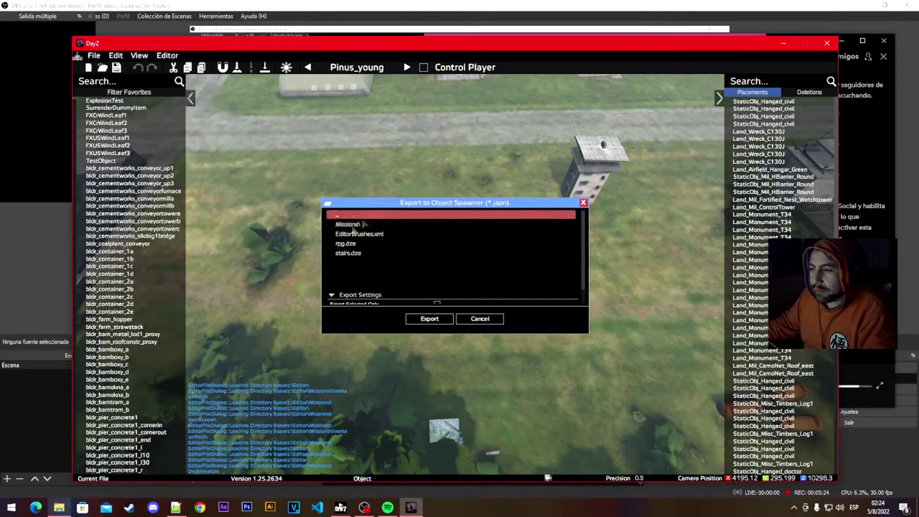
{"action": "double_click", "coordinate": [368, 225]}
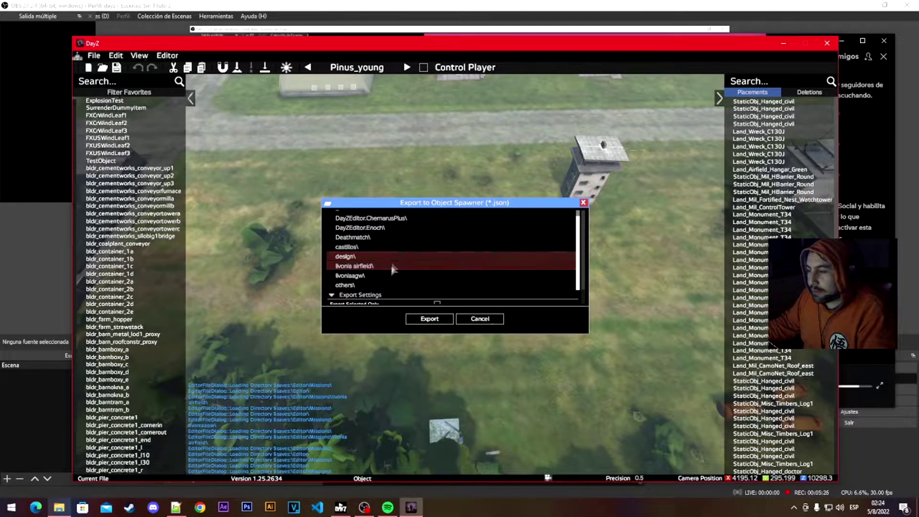
{"action": "left_click", "coordinate": [380, 266]}
{"action": "double_click", "coordinate": [380, 267]}
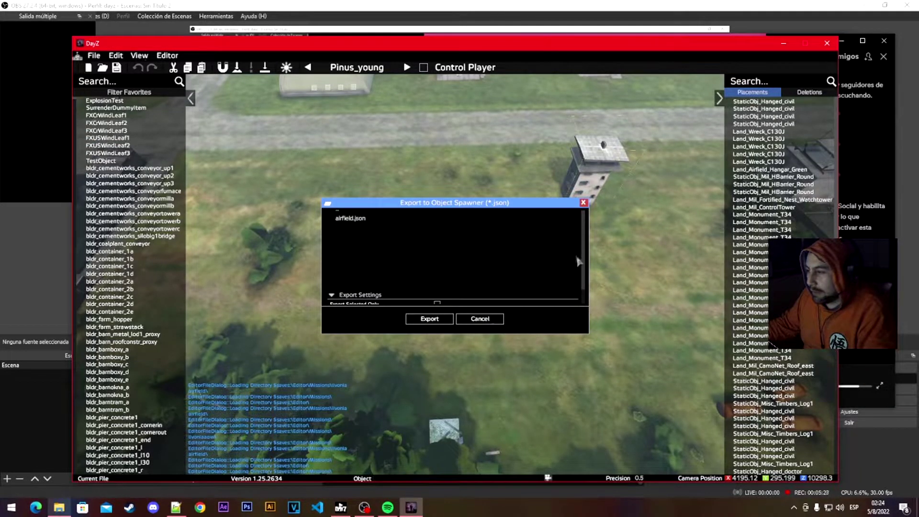
{"action": "left_click_drag", "start_coordinate": [584, 266], "coordinate": [585, 289]}
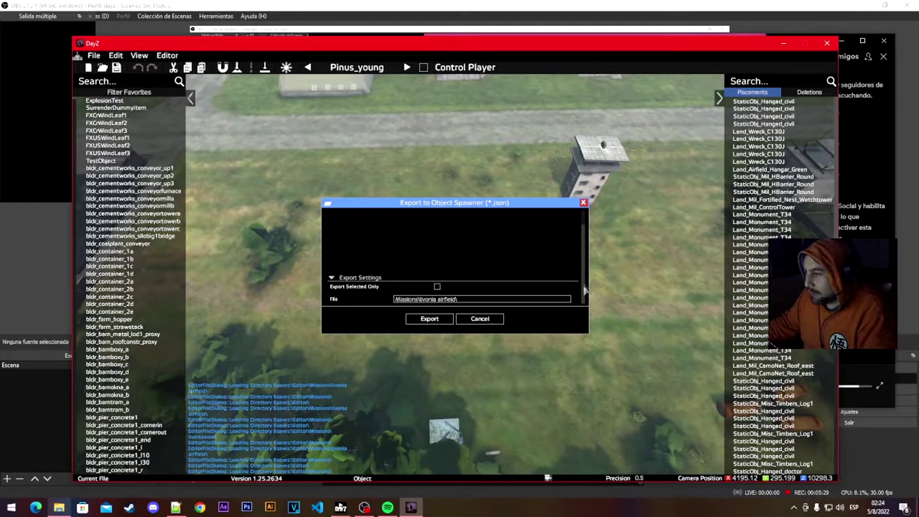
{"action": "left_click", "coordinate": [438, 287]}
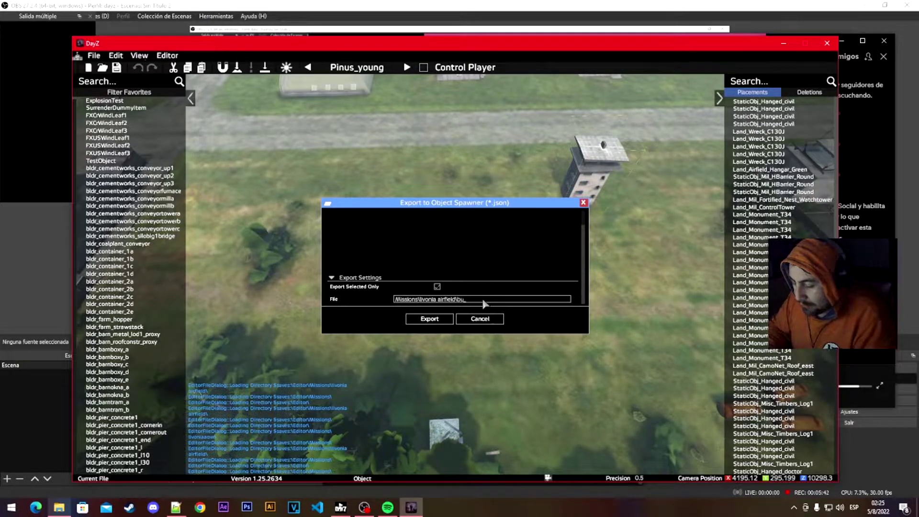
{"action": "left_click", "coordinate": [428, 321]}
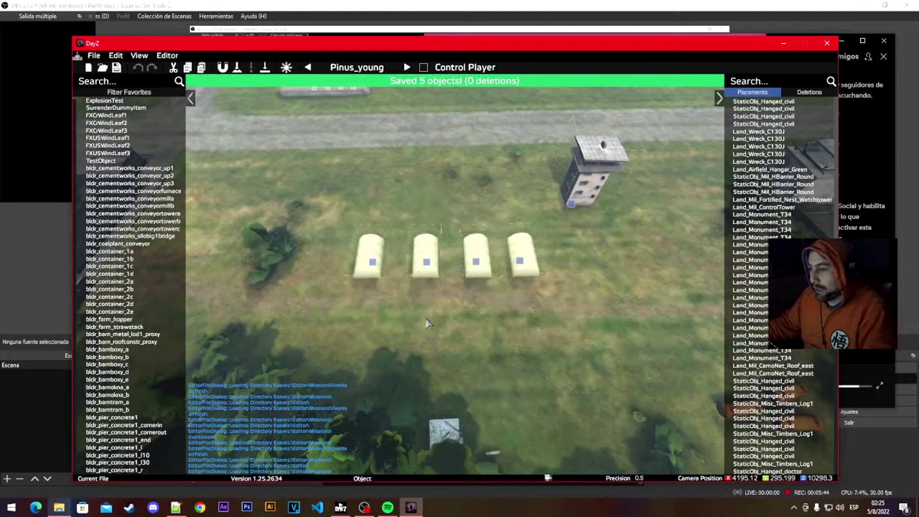
- Open the exported buildings.json in Notepad++, examine its control tower and barracks entries, and return to the DayZ editor
{"action": "left_click", "coordinate": [176, 508]}
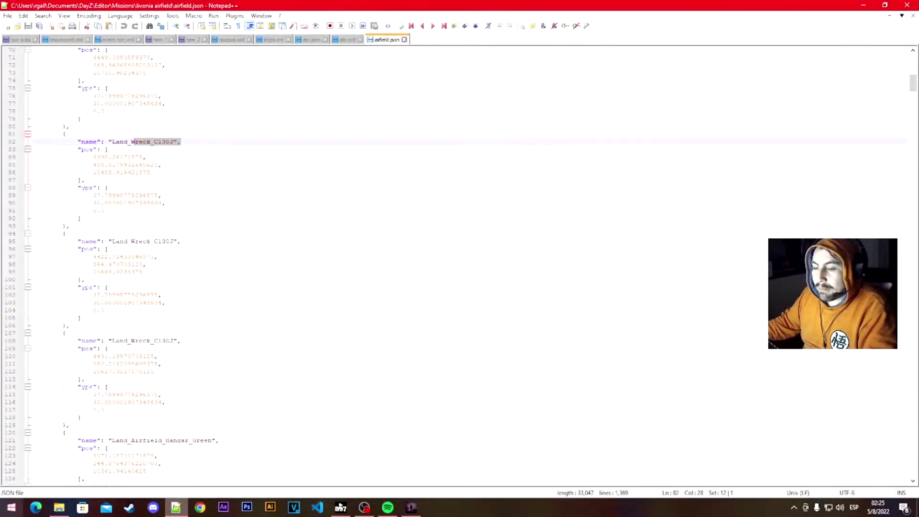
{"action": "left_click", "coordinate": [54, 510]}
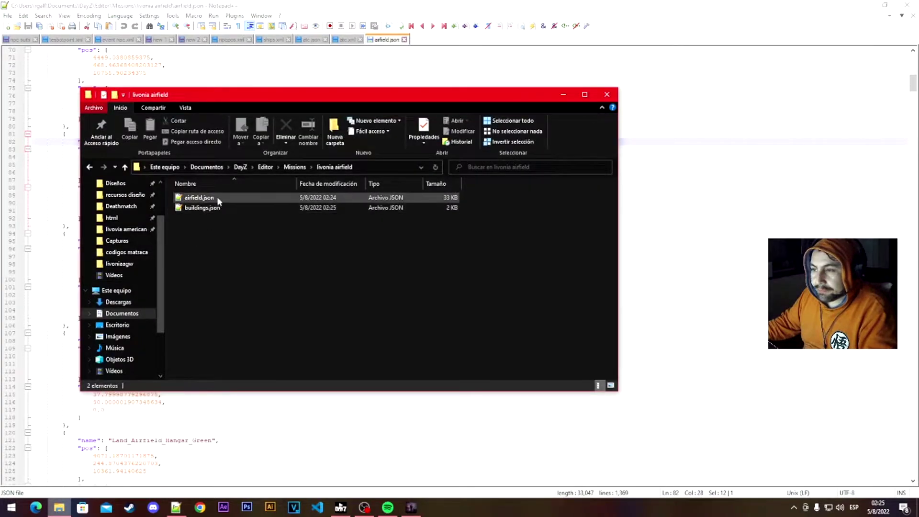
{"action": "double_click", "coordinate": [213, 207]}
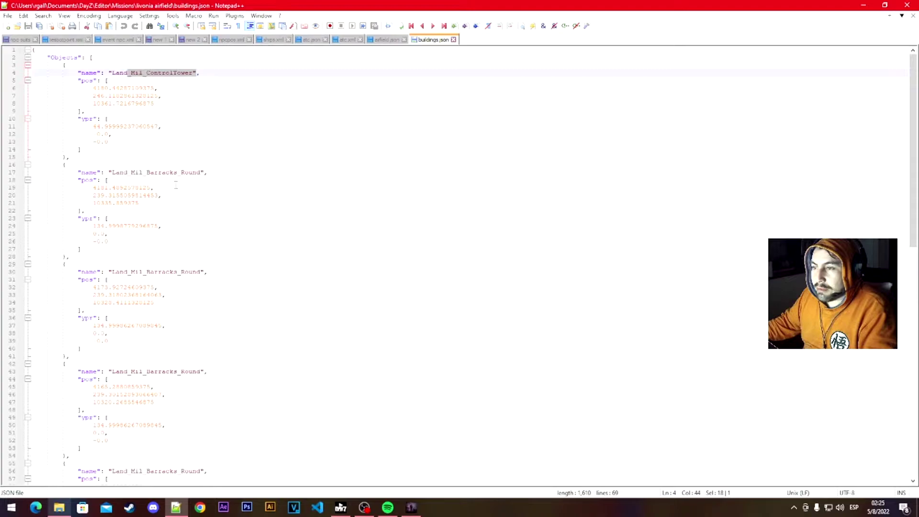
{"action": "left_click_drag", "start_coordinate": [162, 175], "coordinate": [261, 440]}
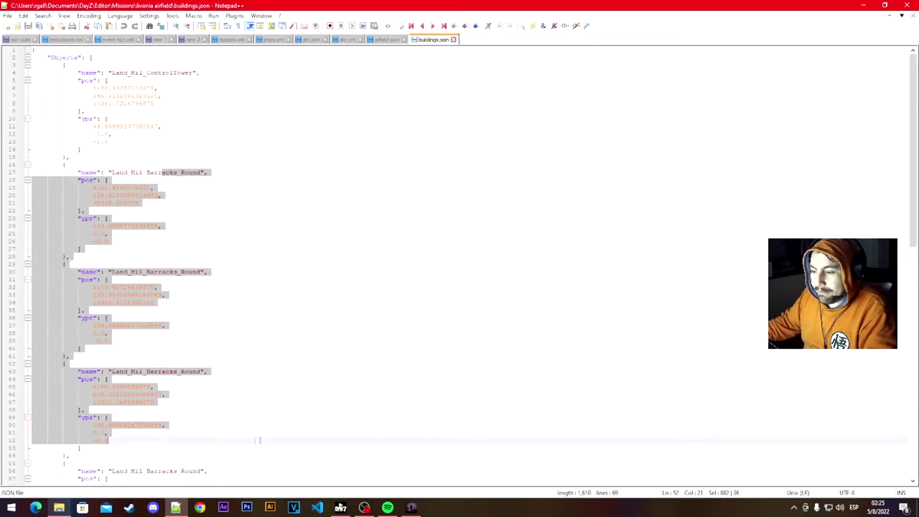
{"action": "left_click", "coordinate": [864, 5]}
{"action": "left_click", "coordinate": [375, 283]}
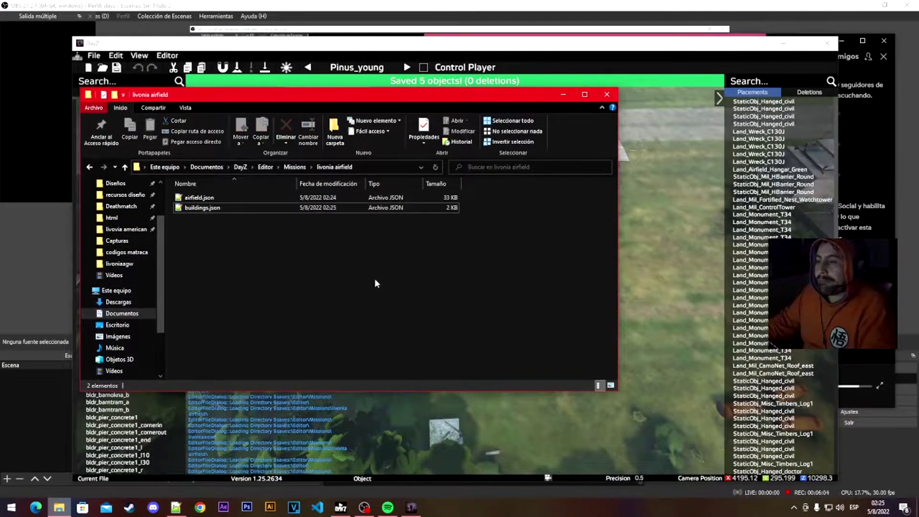
{"action": "left_click", "coordinate": [564, 95]}
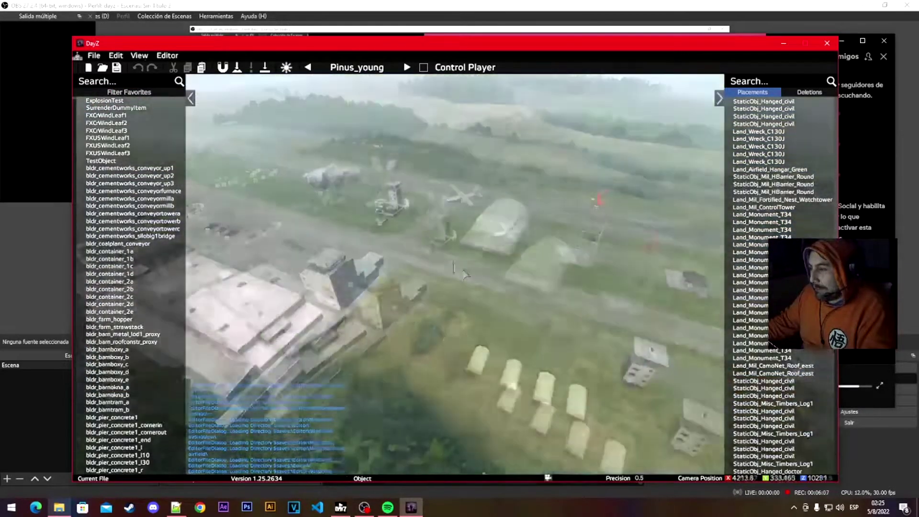
- Survey the placed airfield structures and select the large ATC building beside the service hangar to identify it
{"action": "key", "text": "s"}
{"action": "right_click_drag", "start_coordinate": [464, 274], "coordinate": [520, 349]}
{"action": "key", "text": "w"}
{"action": "key", "text": "w"}
{"action": "key", "text": "w"}
{"action": "key", "text": "s"}
{"action": "key", "text": "w"}
{"action": "key", "text": "s"}
{"action": "left_click_drag", "start_coordinate": [544, 191], "coordinate": [401, 374]}
{"action": "key", "text": "w"}
{"action": "right_click_drag", "start_coordinate": [609, 381], "coordinate": [648, 392]}
{"action": "key", "text": "s"}
{"action": "right_click_drag", "start_coordinate": [496, 354], "coordinate": [448, 436]}
{"action": "key", "text": "w"}
{"action": "key", "text": "w"}
{"action": "key", "text": "w"}
{"action": "key", "text": "w"}
{"action": "key", "text": "s"}
{"action": "key", "text": "w"}
{"action": "left_click_drag", "start_coordinate": [524, 208], "coordinate": [398, 265]}
{"action": "left_click", "coordinate": [601, 373]}
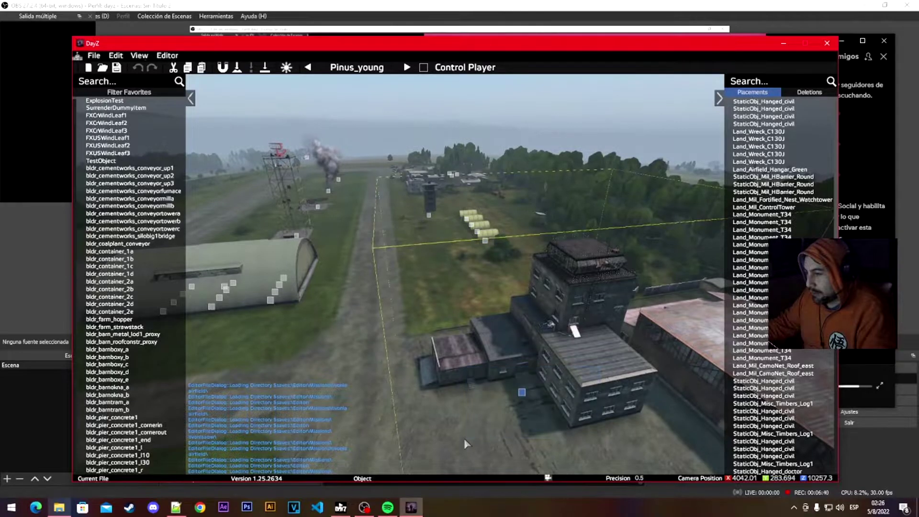
- Select the four Land_Mil_Barracks_Round objects together with Land_Mil_ATC_Big among the placed objects
{"action": "scroll", "coordinate": [791, 407], "scroll_direction": "down", "scroll_amount": 6}
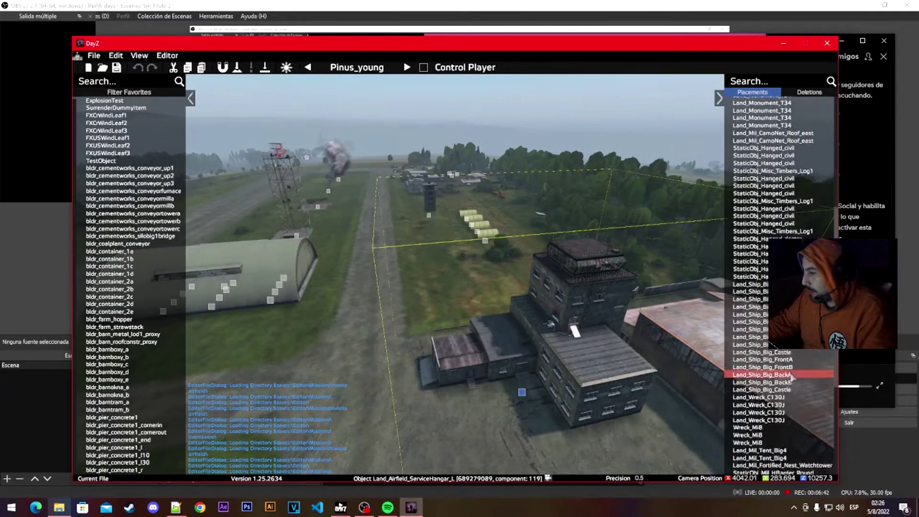
{"action": "scroll", "coordinate": [792, 407], "scroll_direction": "down", "scroll_amount": 3}
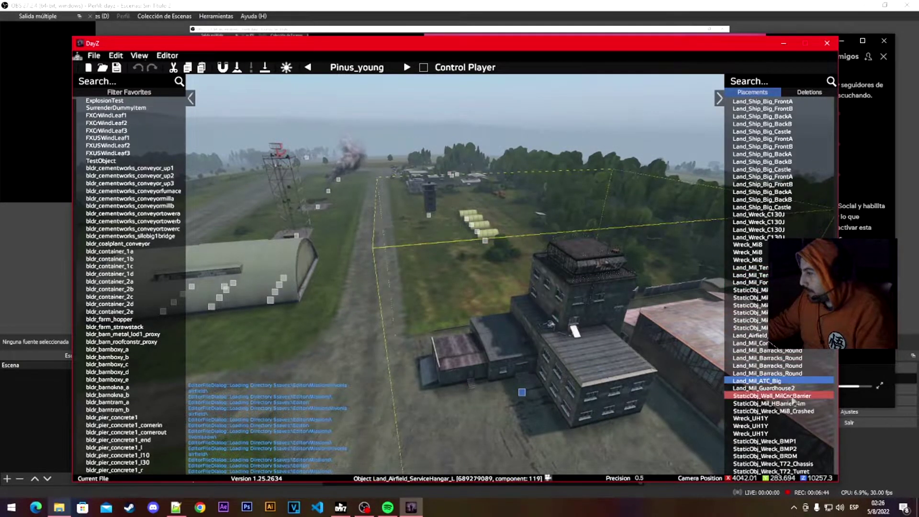
{"action": "left_click", "coordinate": [789, 352]}
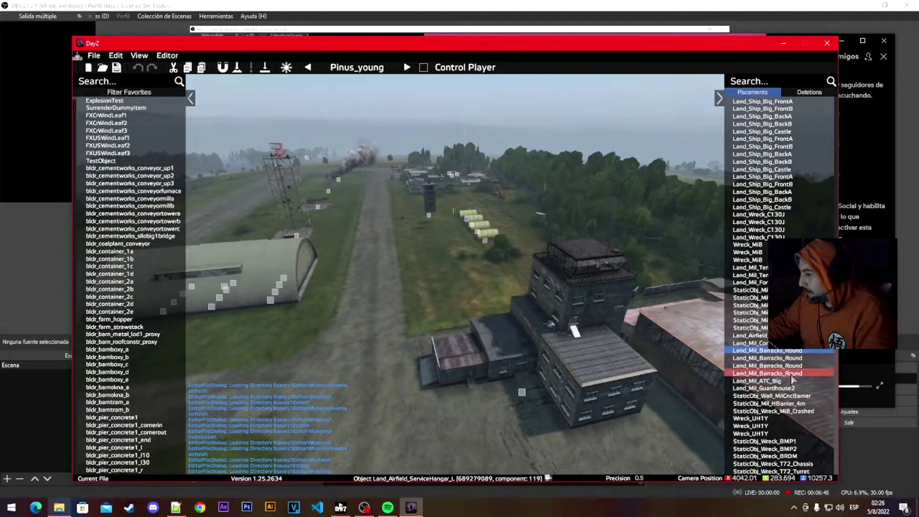
{"action": "left_click", "coordinate": [791, 375], "text": "ctrl"}
{"action": "left_click", "coordinate": [792, 367], "text": "ctrl"}
{"action": "left_click", "coordinate": [792, 360], "text": "ctrl"}
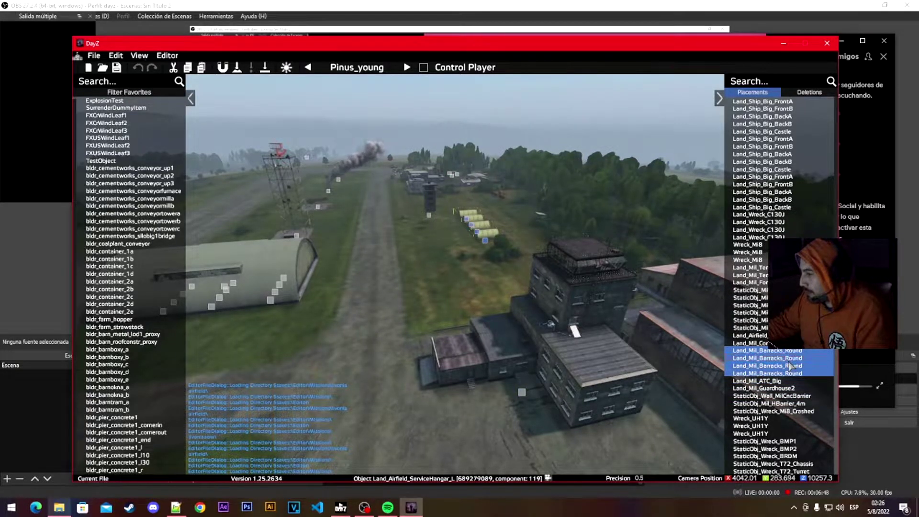
{"action": "left_click_drag", "start_coordinate": [639, 396], "coordinate": [611, 363]}
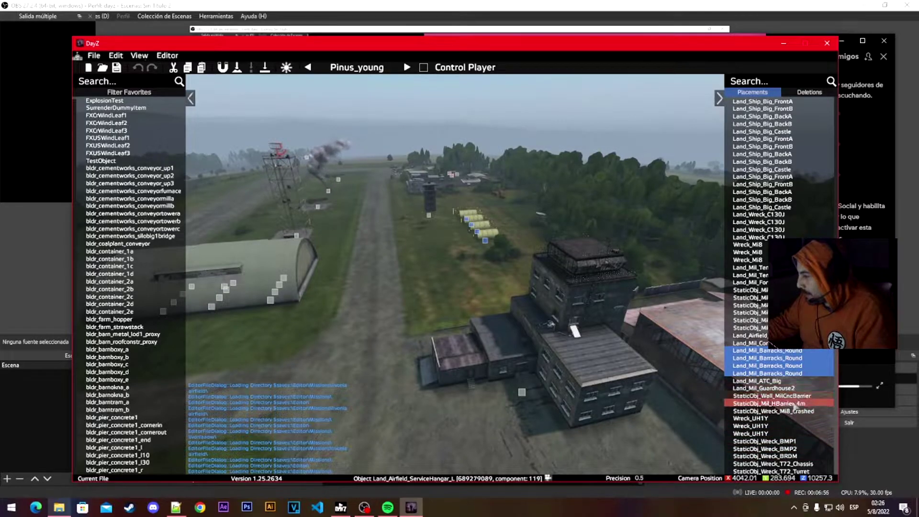
{"action": "left_click", "coordinate": [761, 381]}
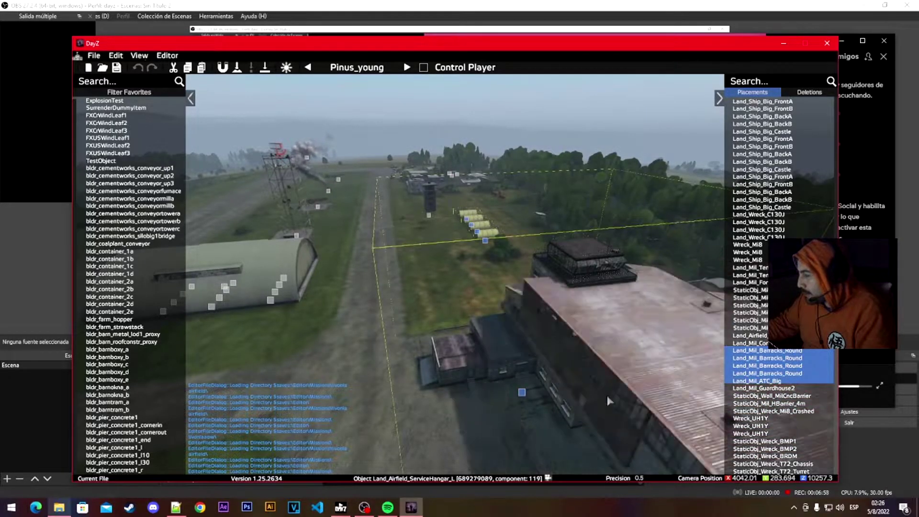
- Export only the selected buildings to MapGroupPos (*.xml) as "buildings" in the Missions\livonia airfield folder
{"action": "key", "text": "w"}
{"action": "right_click_drag", "start_coordinate": [494, 429], "coordinate": [587, 426]}
{"action": "key", "text": "d"}
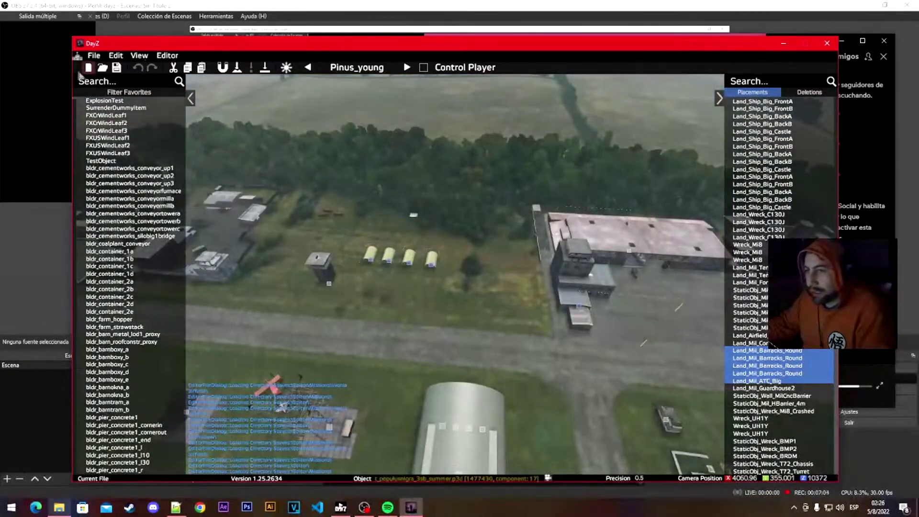
{"action": "left_click", "coordinate": [93, 56]}
{"action": "mouse_move", "coordinate": [166, 150]}
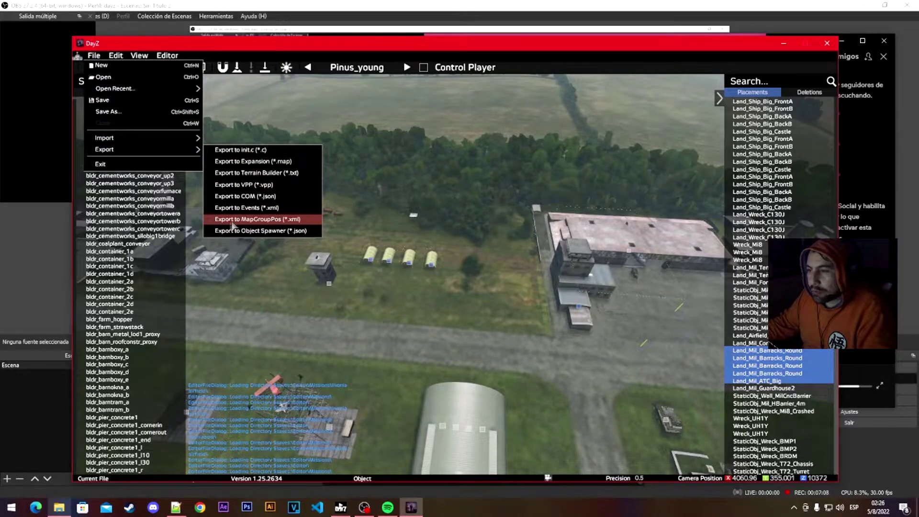
{"action": "left_click", "coordinate": [286, 224]}
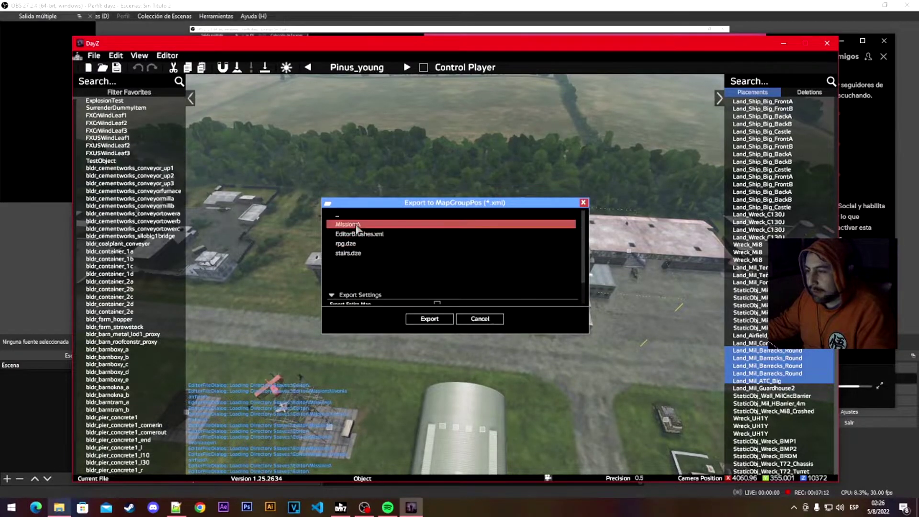
{"action": "double_click", "coordinate": [374, 271]}
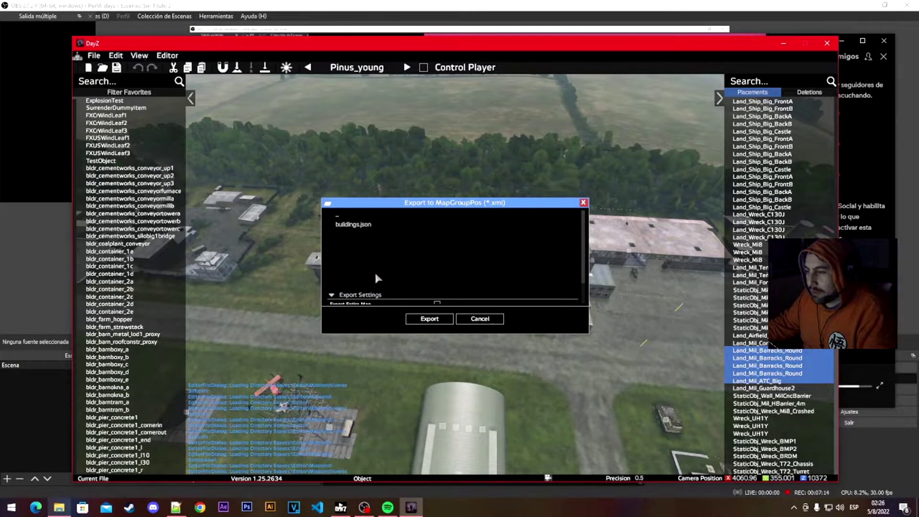
{"action": "mouse_move", "coordinate": [584, 273]}
{"action": "left_mouse_down"}
{"action": "mouse_move", "coordinate": [584, 300]}
{"action": "mouse_move", "coordinate": [583, 263]}
{"action": "mouse_move", "coordinate": [582, 278]}
{"action": "left_mouse_up"}
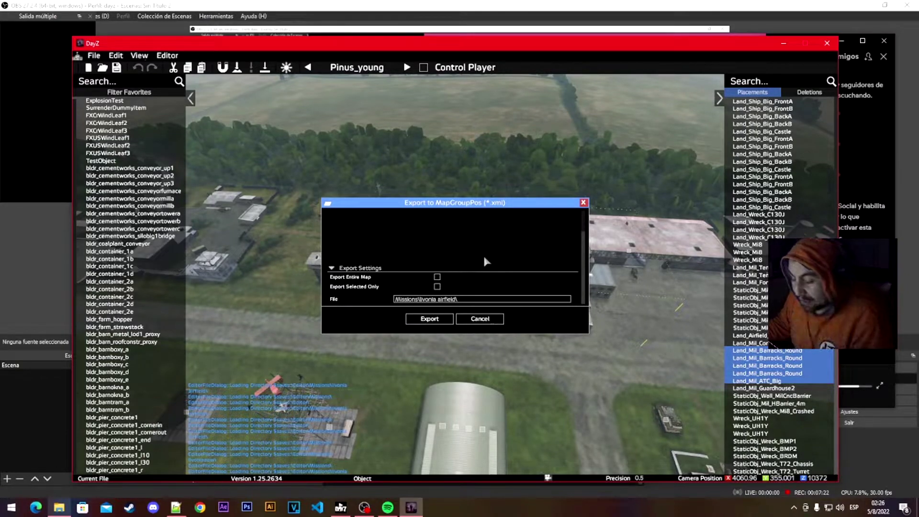
{"action": "scroll", "coordinate": [511, 288], "scroll_direction": "up", "scroll_amount": 2}
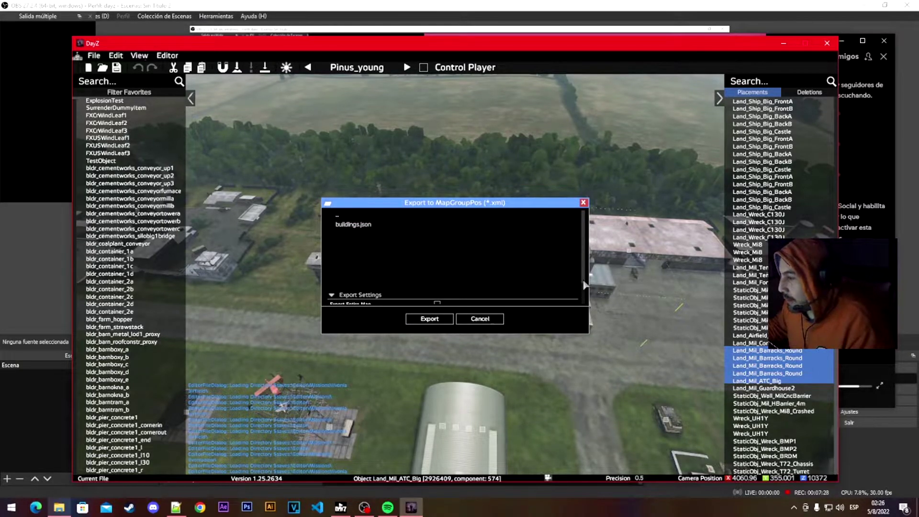
{"action": "scroll", "coordinate": [586, 286], "scroll_direction": "down", "scroll_amount": 2}
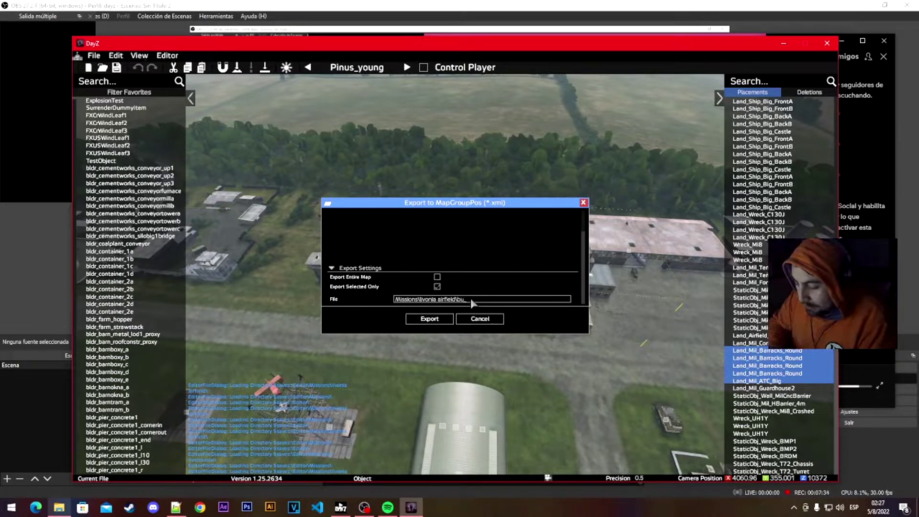
{"action": "type", "text": "ildings"}
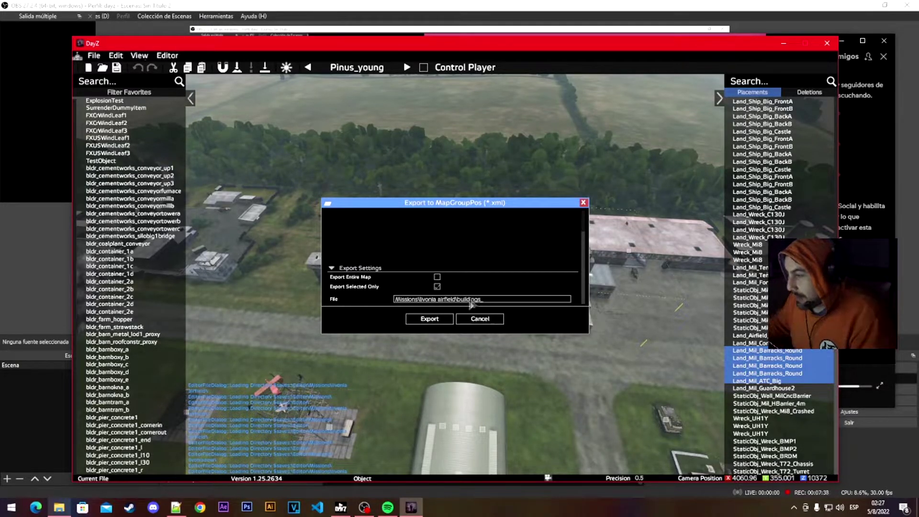
{"action": "left_click", "coordinate": [437, 320]}
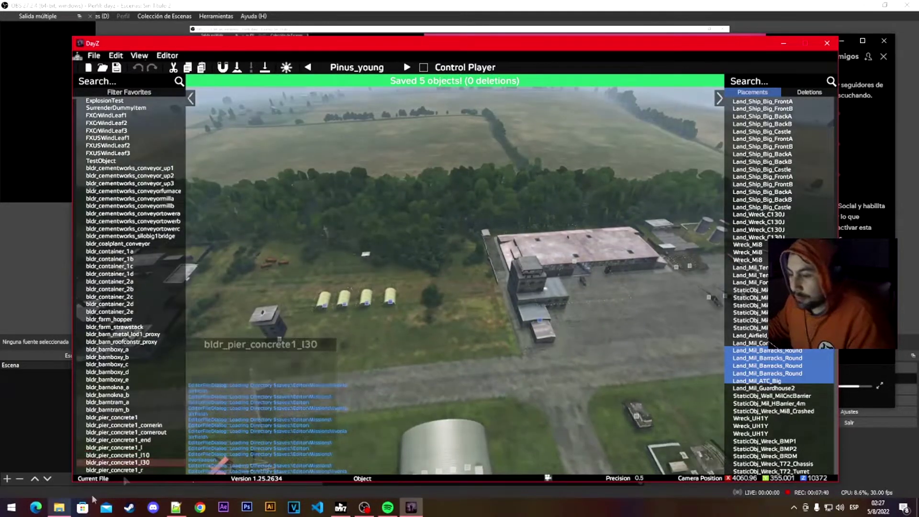
- Open the exported buildings.xml in Notepad++, examine its barracks and ATC group lines, and switch to the npc suits file
{"action": "left_click", "coordinate": [59, 507]}
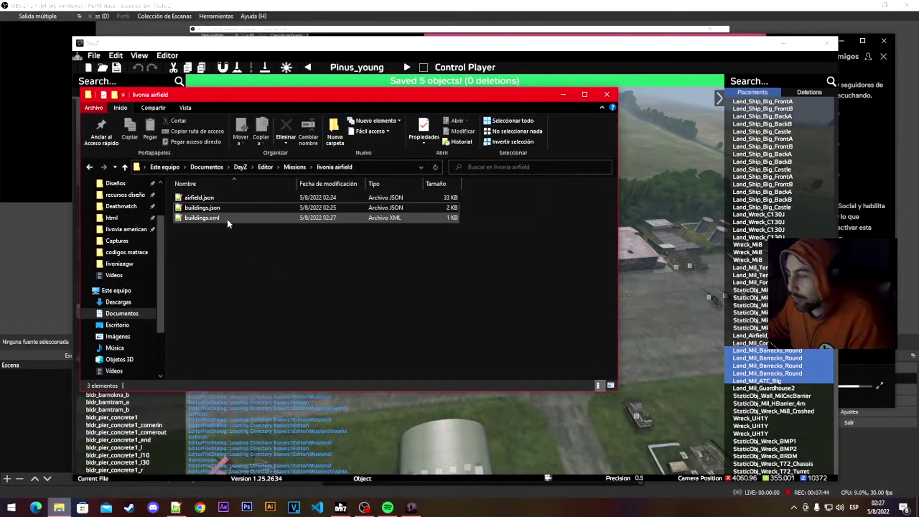
{"action": "left_click", "coordinate": [227, 219]}
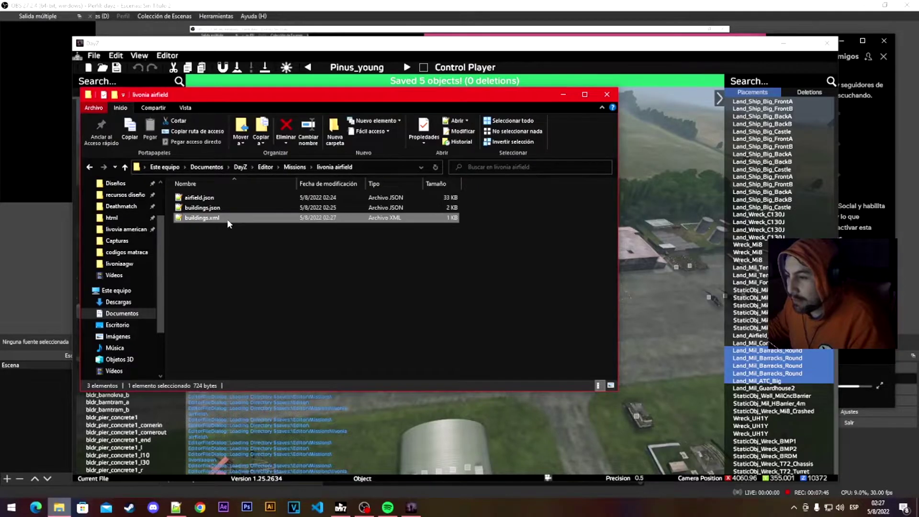
{"action": "double_click", "coordinate": [227, 219]}
{"action": "left_click", "coordinate": [46, 67]}
{"action": "left_click", "coordinate": [511, 98], "text": "shift"}
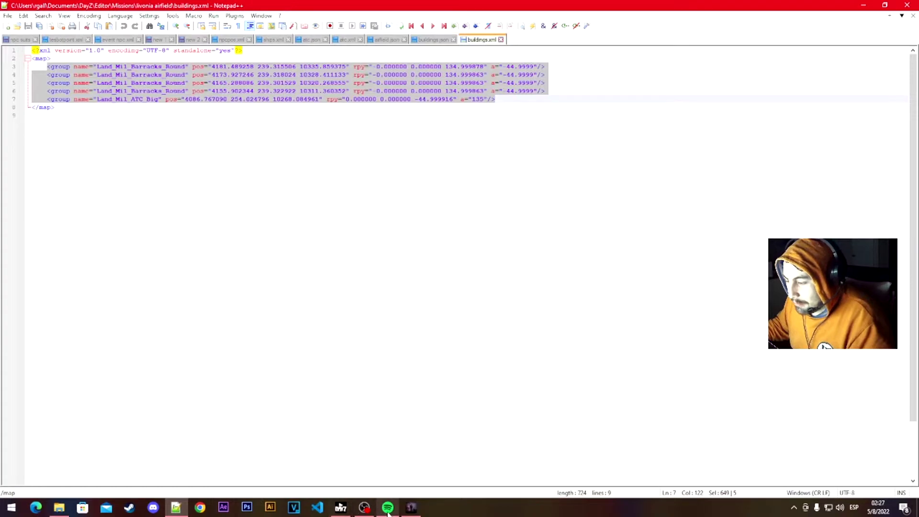
{"action": "left_click", "coordinate": [330, 226]}
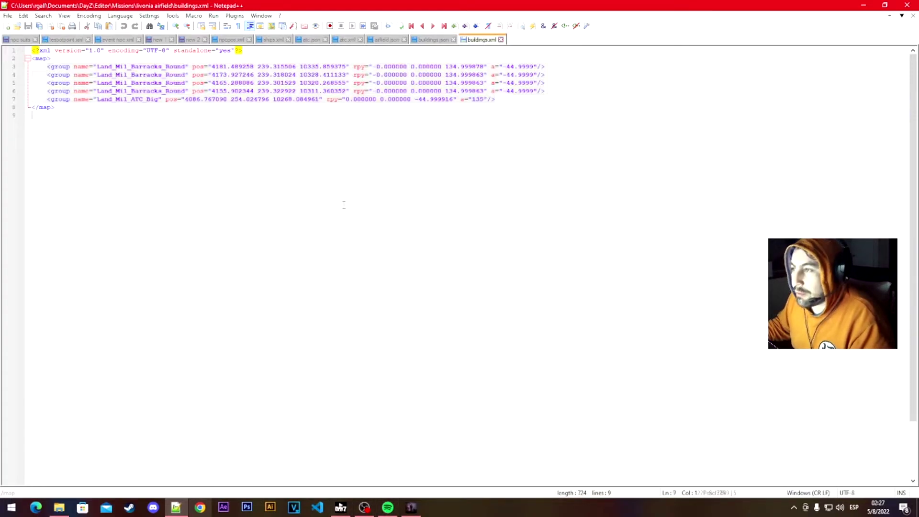
{"action": "left_click", "coordinate": [288, 90]}
{"action": "left_click", "coordinate": [520, 102]}
{"action": "left_click", "coordinate": [19, 39]}
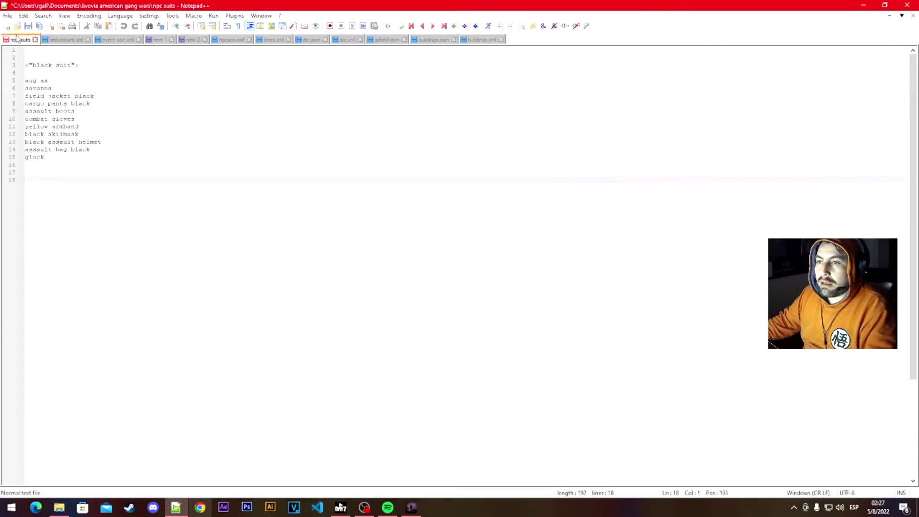
- Open mapgrouppos.xml from the "livovia american gang wars" documents folder and go to the end of its group list
{"action": "left_click", "coordinate": [17, 26]}
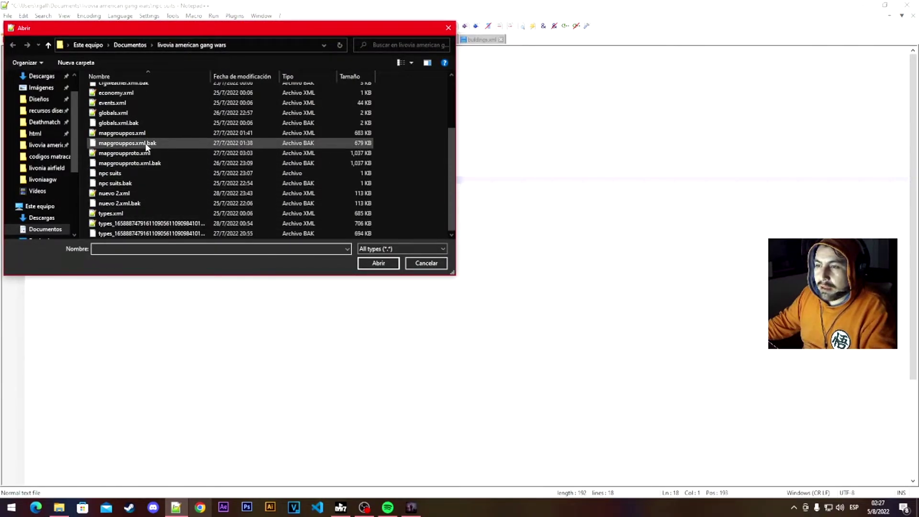
{"action": "double_click", "coordinate": [143, 133]}
{"action": "scroll", "coordinate": [460, 264], "scroll_direction": "down", "scroll_amount": 20}
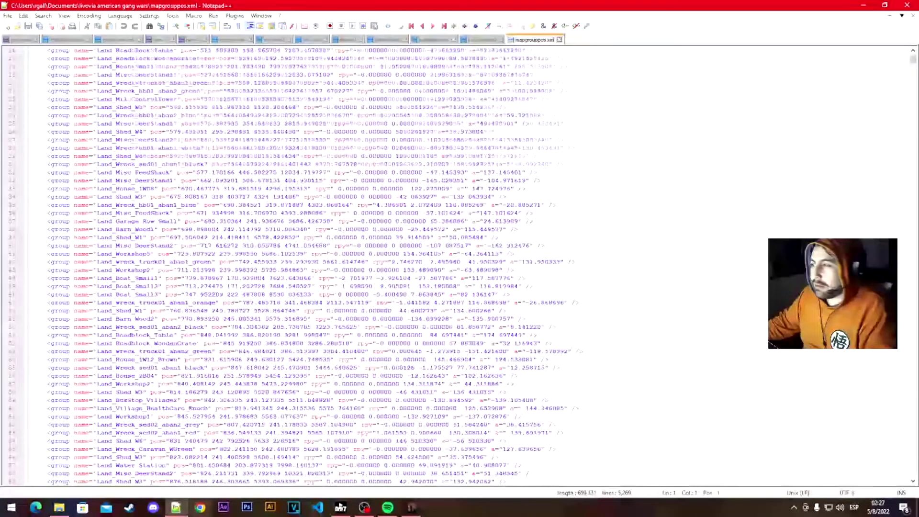
{"action": "left_click_drag", "start_coordinate": [914, 64], "coordinate": [917, 493]}
{"action": "scroll", "coordinate": [462, 230], "scroll_direction": "up", "scroll_amount": 9}
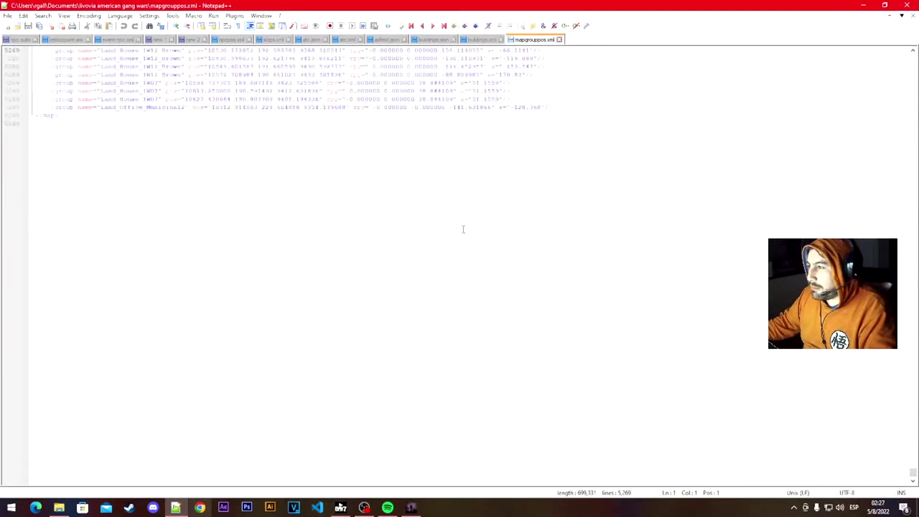
- Copy the four barracks and one ATC group lines from buildings.xml into mapgrouppos.xml, below the Land_Office_Municipal2 line and above the closing map tag
{"action": "left_click", "coordinate": [566, 254]}
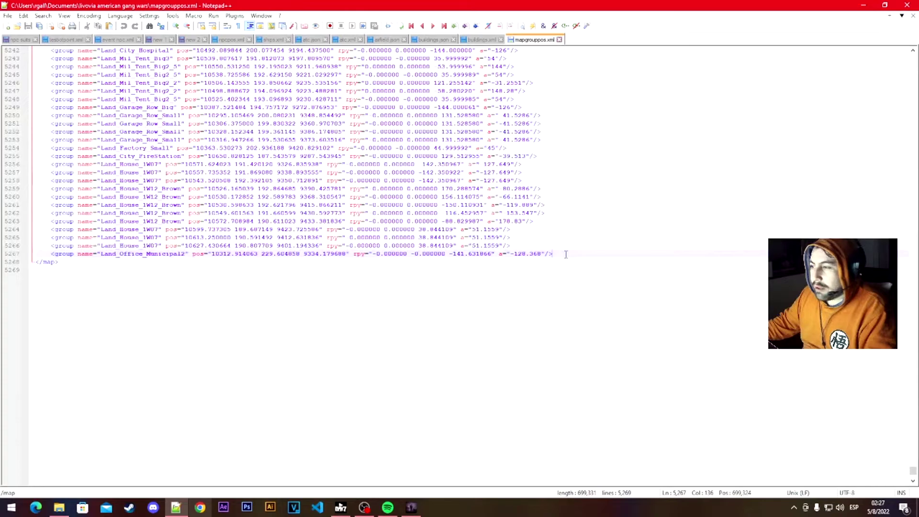
{"action": "key", "text": "Return"}
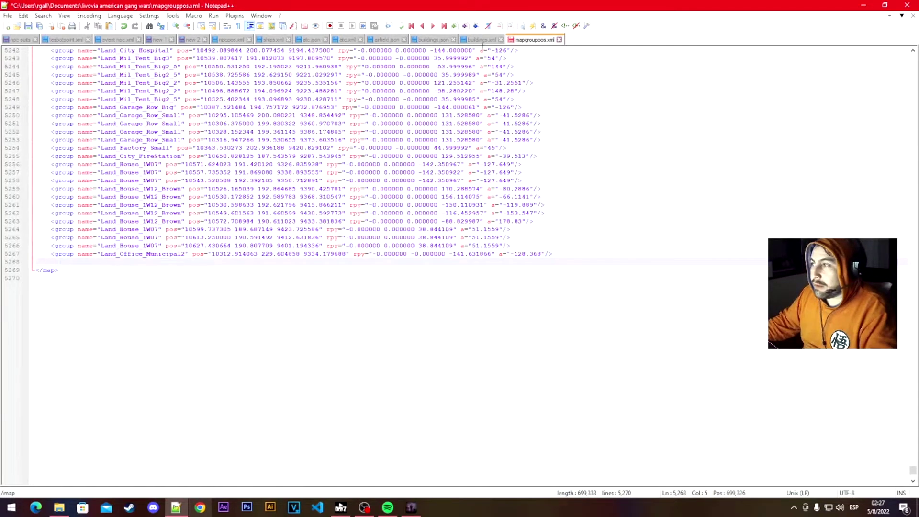
{"action": "left_click", "coordinate": [481, 40]}
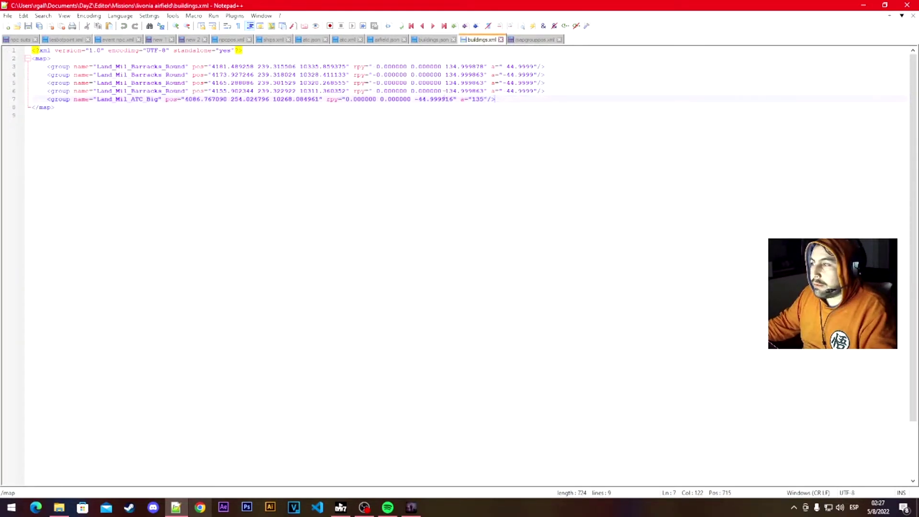
{"action": "left_click", "coordinate": [47, 67], "text": "shift"}
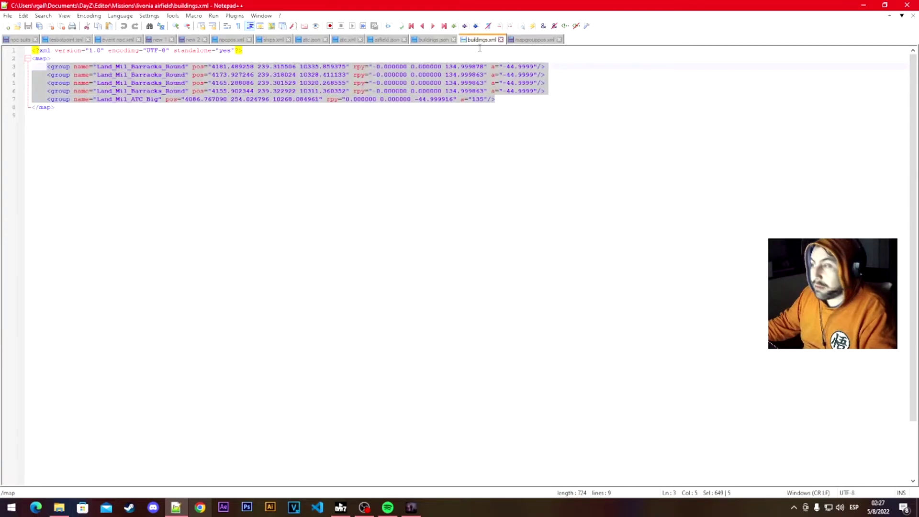
{"action": "left_click", "coordinate": [536, 40]}
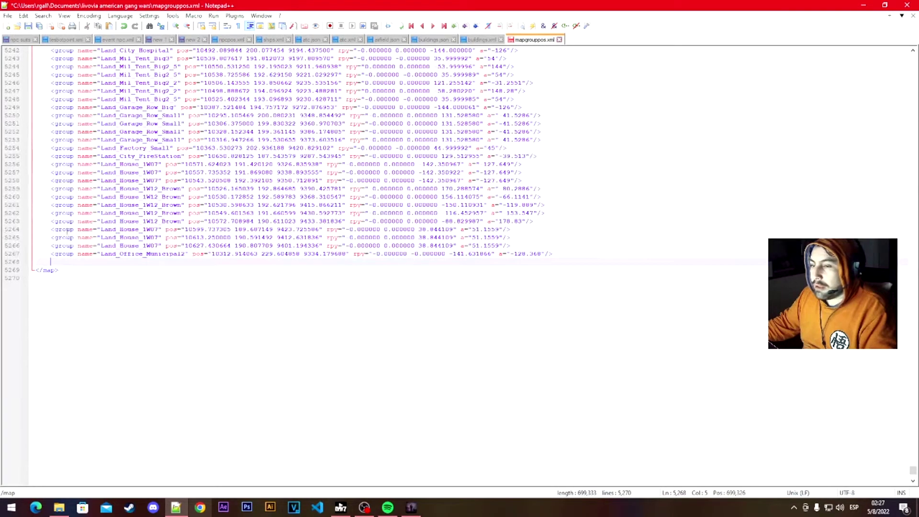
{"action": "type", "text": "<group name=\"Land_Mil_Barracks_Round\" pos=\"4181.489258 239.315506 10335.859375\" rpy=\" 0.000000 0.000000 134.999878\" a=\" 44.9999\"/> \t<group name=\"Land_Mil_Barracks_Round\" pos=\"4173.927246 239.318024 10328.411133\" rpy=\"-0.000000 0.000000 134.999863\" a=\"-44.9999\"/> \t<group name=\"Land_Mil_Barracks_Round\" pos=\"4165.288086 239.301529 10320.268555\" rpy=\"-0.000000 0.000000 134.999863\" a=\"-44.9999\"/> \t<group name=\"Land_Mil_Barracks_Round\" pos=\"4155.902344 239.322922 10311.360352\" rpy=\" 0.000000 0.000000 134.999863\" a=\" 44.9999\"/> \t<group name=\"Land_Mil_ATC_Big\" pos=\"4086.767090 254.024796 10268.084961\" rpy=\"0.000000 0.000000 -44.999916\" a=\"135\"/>"}
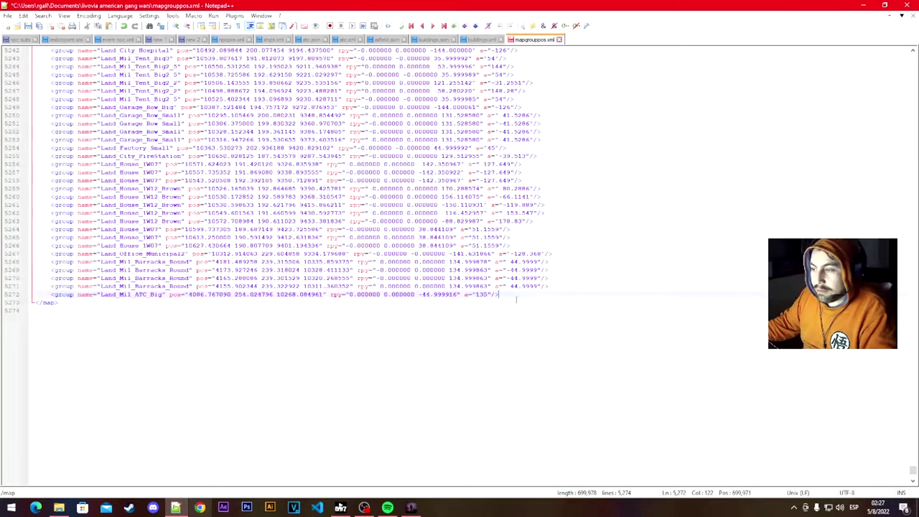
{"action": "left_click", "coordinate": [460, 354]}
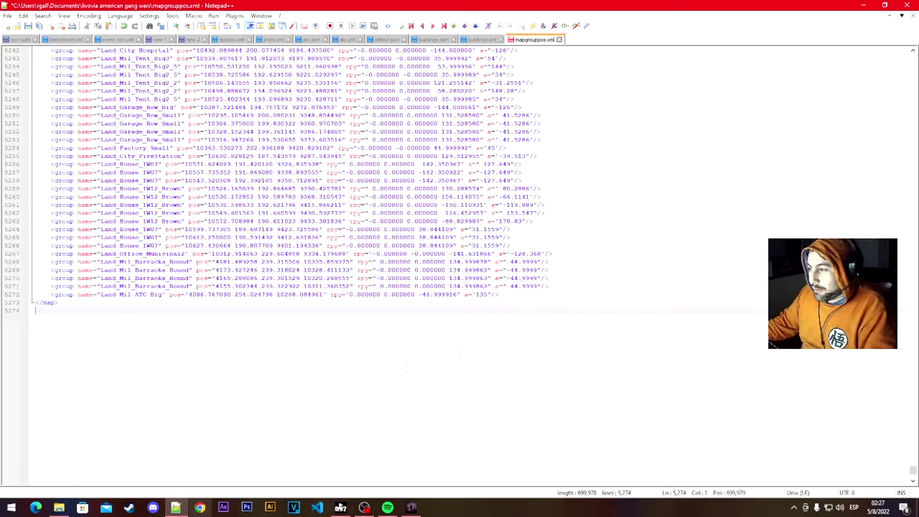
- Return to the DayZ Editor, clearing the other windows away, and survey the airfield with its hangars and placed objects from above
{"action": "left_click", "coordinate": [865, 5]}
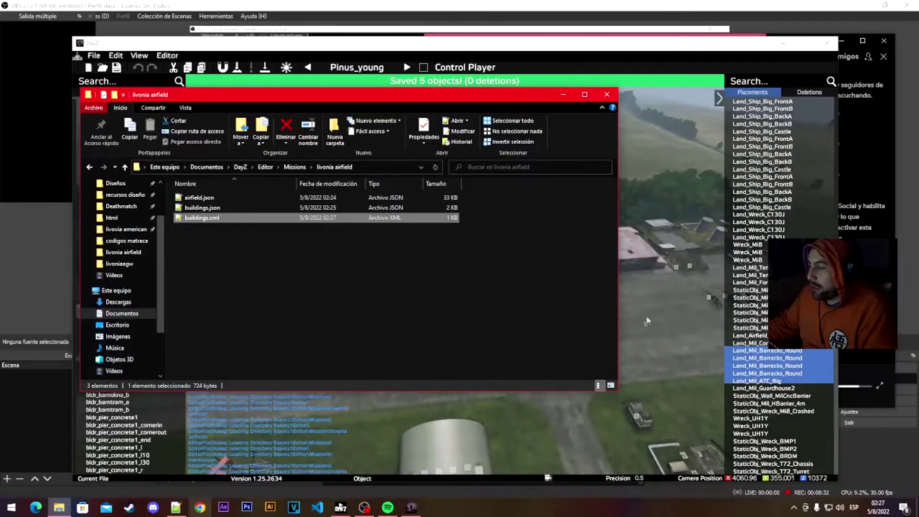
{"action": "left_click", "coordinate": [564, 95]}
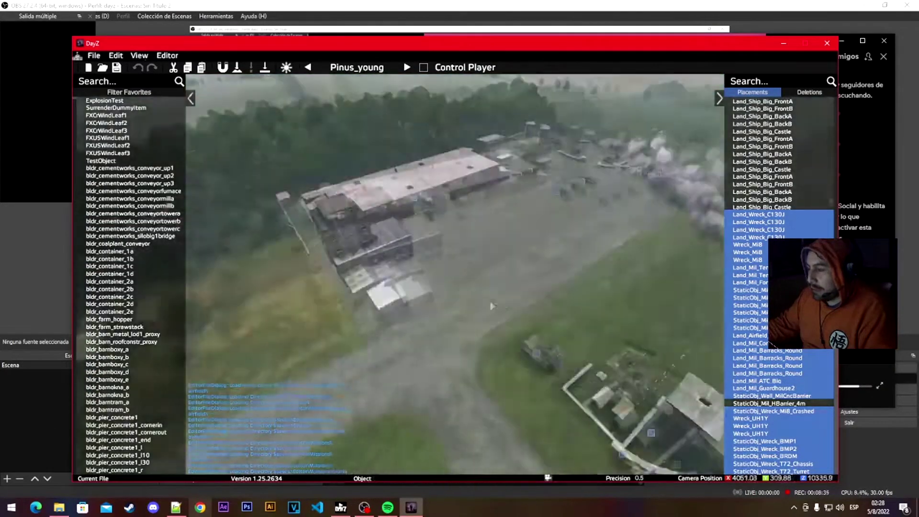
{"action": "left_click", "coordinate": [449, 331]}
{"action": "key", "text": "w"}
{"action": "right_click_drag", "start_coordinate": [449, 330], "coordinate": [484, 372]}
{"action": "key", "text": "w"}
{"action": "key", "text": "s"}
{"action": "key", "text": "w"}
{"action": "key", "text": "s"}
- In File Explorer, browse to the Documents\DayZ\Editor folder to show where the exported files are stored
{"action": "left_click", "coordinate": [59, 507]}
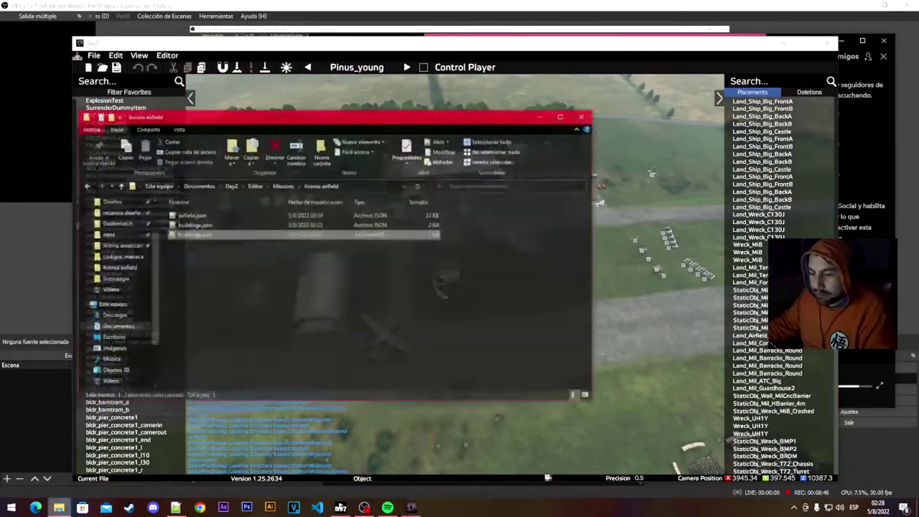
{"action": "left_click", "coordinate": [126, 314]}
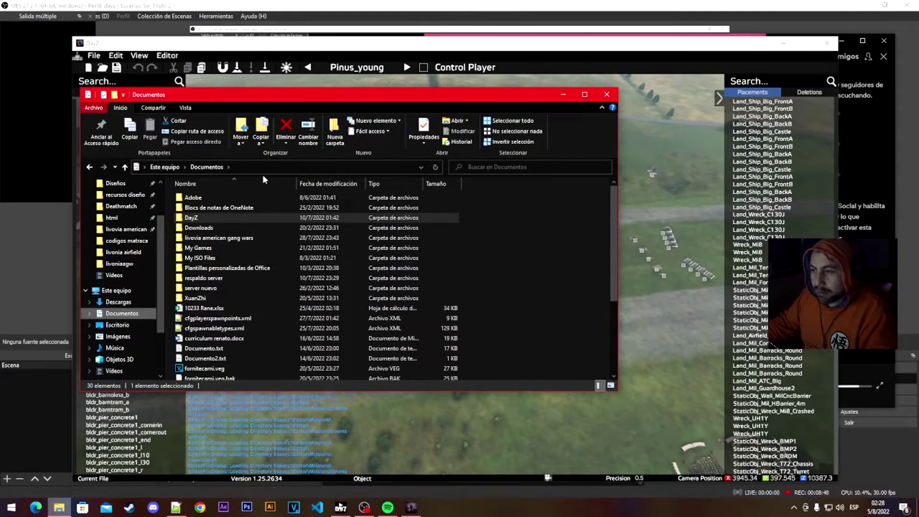
{"action": "double_click", "coordinate": [201, 218]}
{"action": "double_click", "coordinate": [197, 198]}
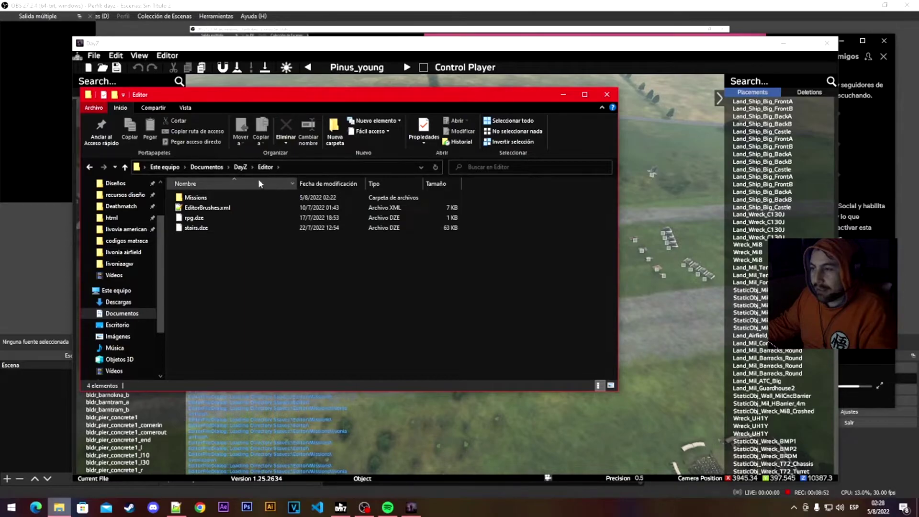
- Open the DayZ Editor's Object Spawner (*.json) export dialog, compare its listing with the Editor folder in File Explorer, and cancel the export
{"action": "left_click", "coordinate": [411, 507]}
{"action": "left_click", "coordinate": [93, 56]}
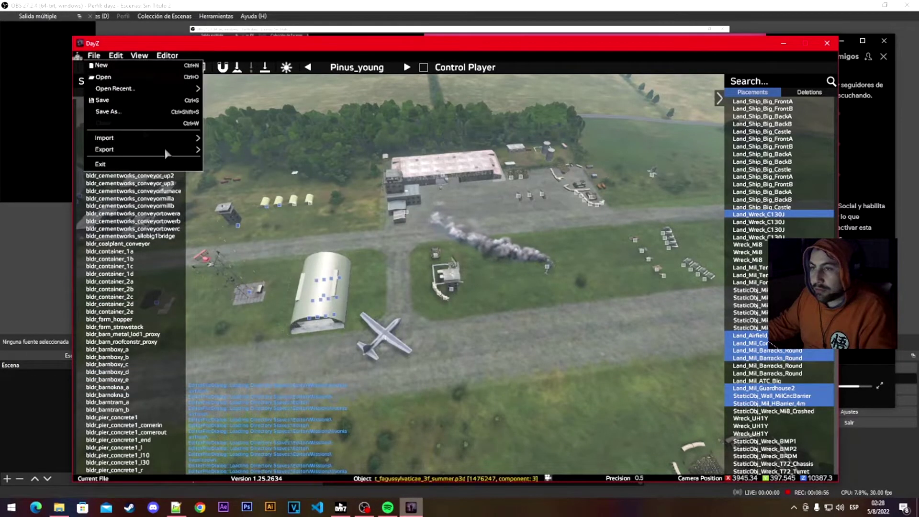
{"action": "mouse_move", "coordinate": [105, 150]}
{"action": "left_click", "coordinate": [267, 231]}
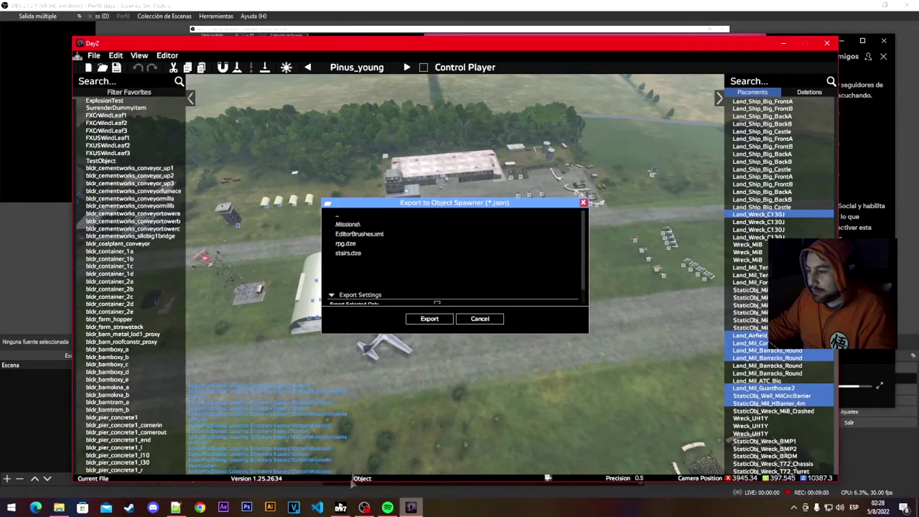
{"action": "left_click", "coordinate": [59, 507]}
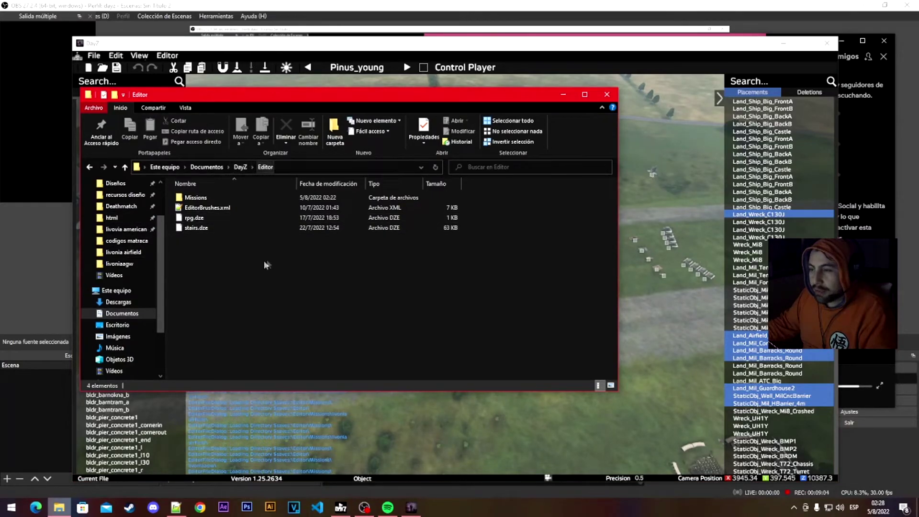
{"action": "left_click", "coordinate": [642, 360]}
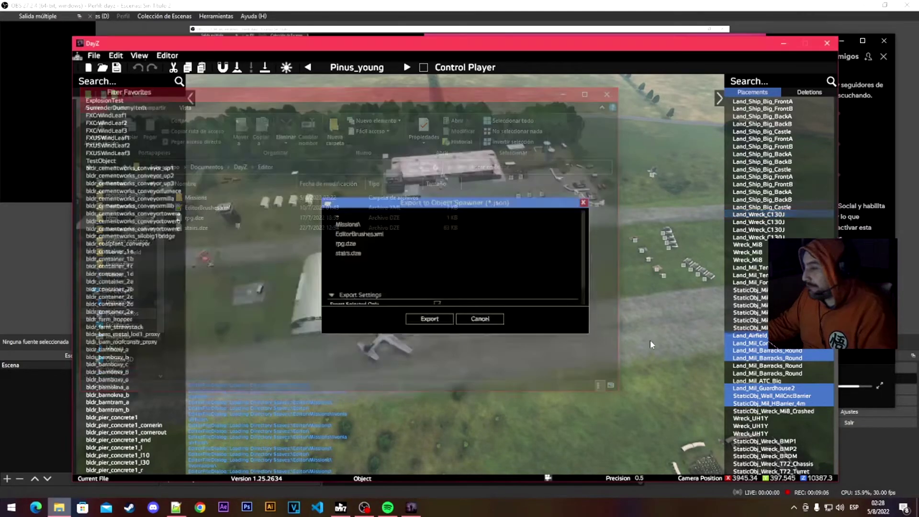
{"action": "left_click", "coordinate": [486, 322]}
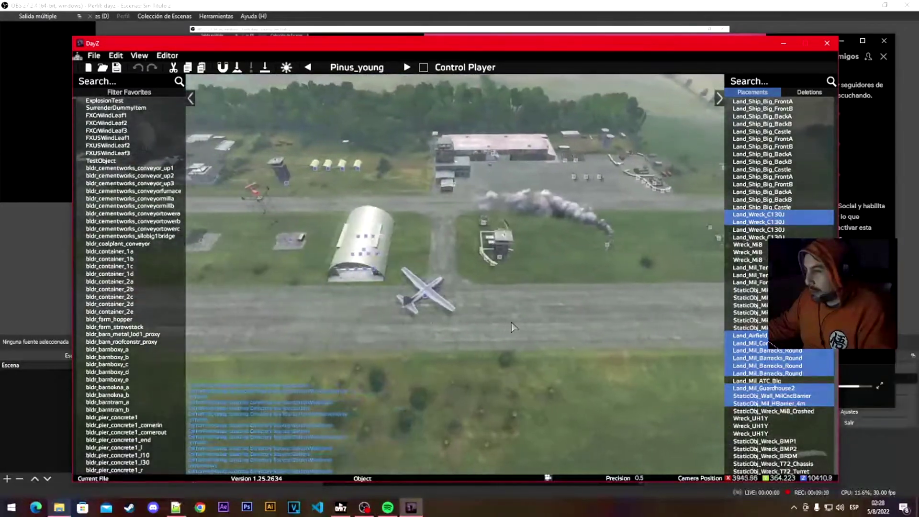
{"action": "key", "text": "w"}
{"action": "key", "text": "s"}
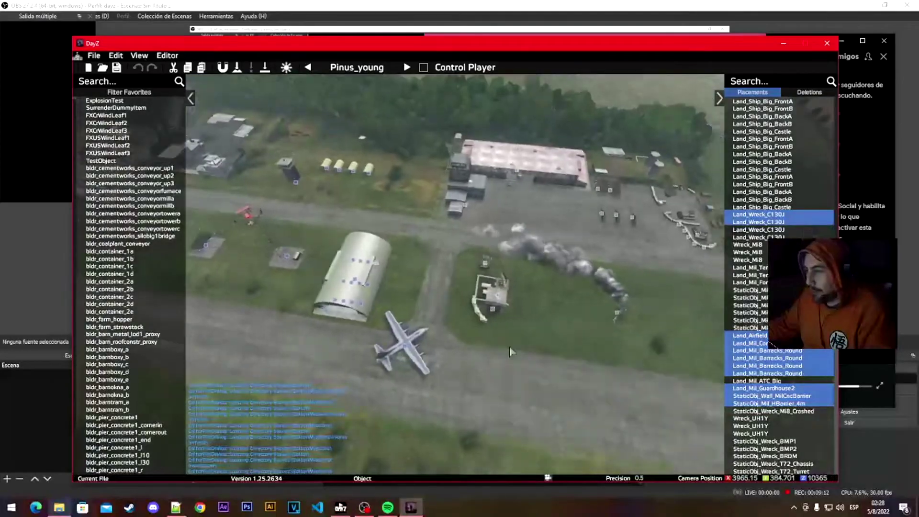